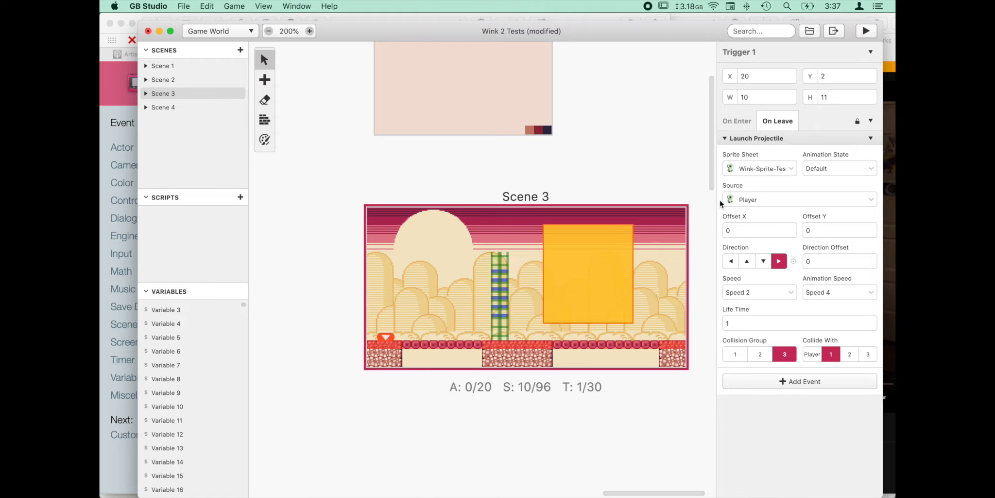
- Review the Launch Projectile event's sprite sheet, animation state, X offset, direction offset and life time fields
{"action": "left_click", "coordinate": [788, 167]}
{"action": "left_click", "coordinate": [788, 168]}
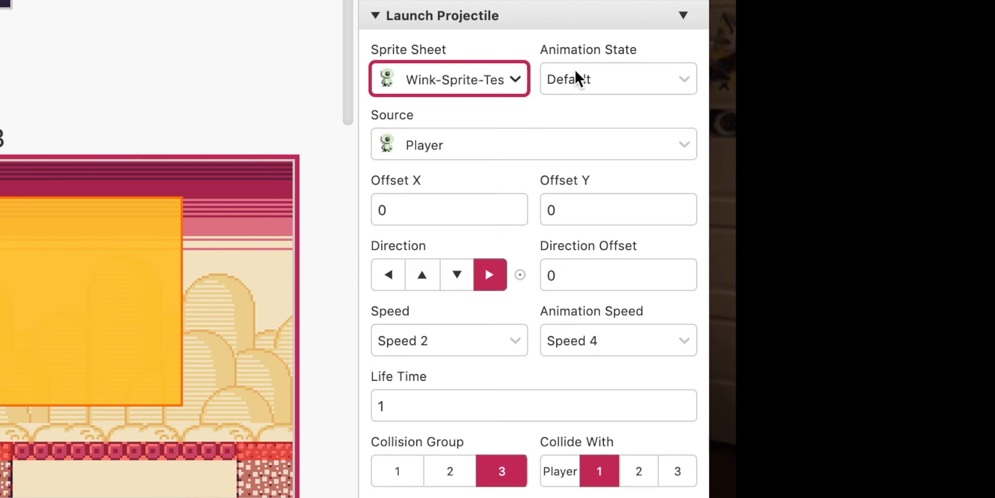
{"action": "left_click", "coordinate": [836, 168]}
{"action": "left_click", "coordinate": [610, 78]}
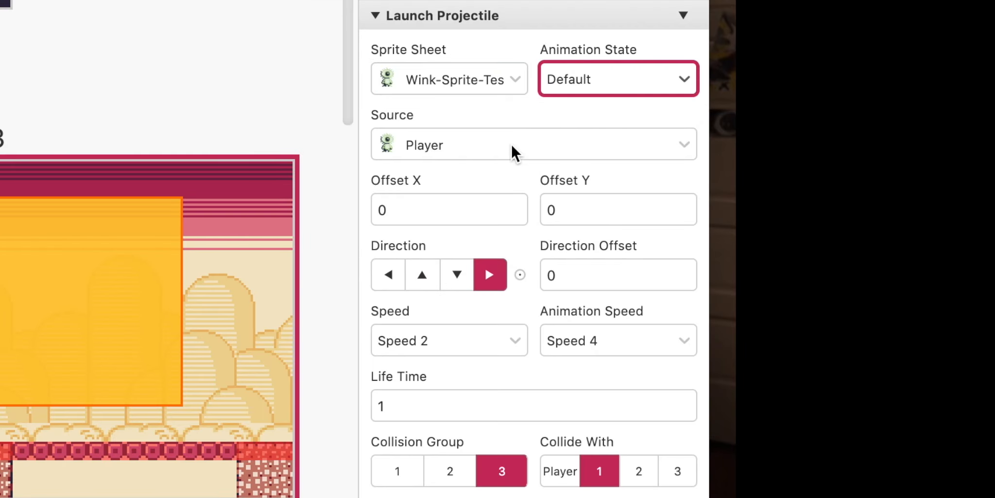
{"action": "left_click", "coordinate": [456, 214]}
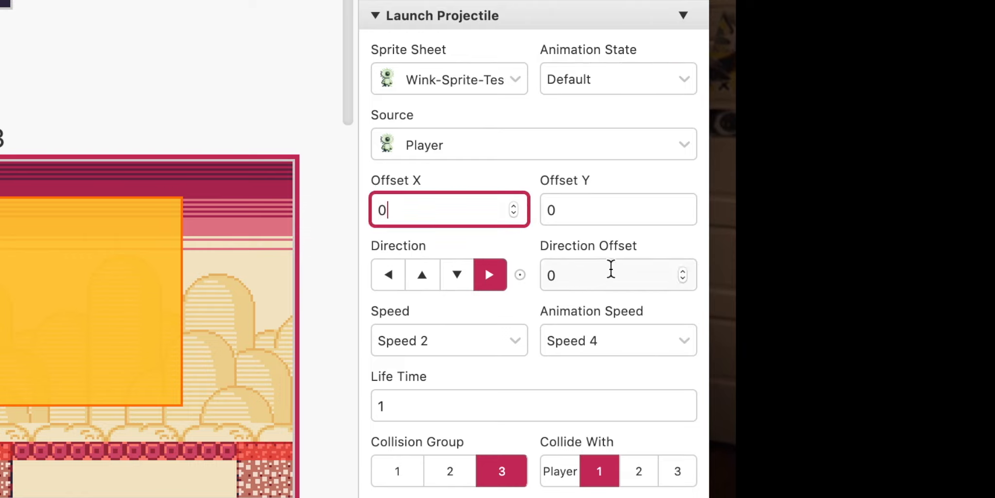
{"action": "left_click", "coordinate": [613, 271]}
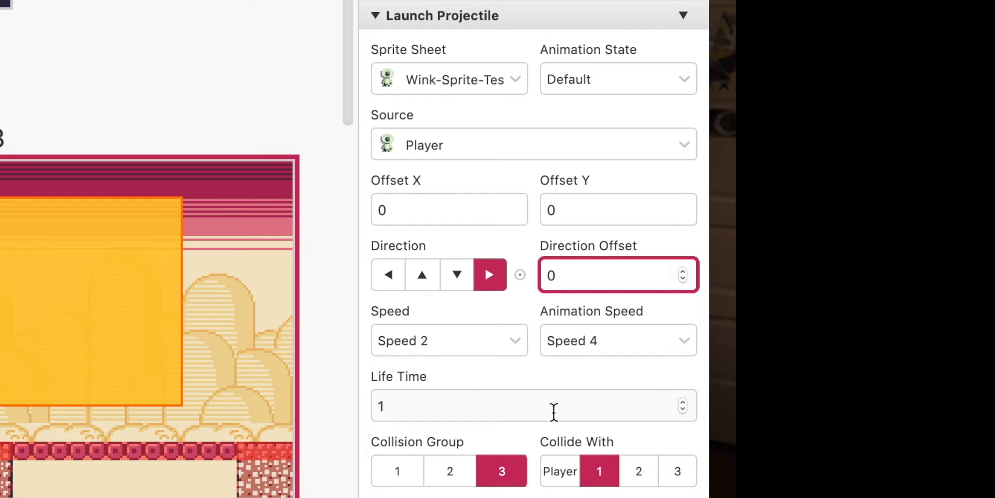
{"action": "left_click", "coordinate": [453, 410]}
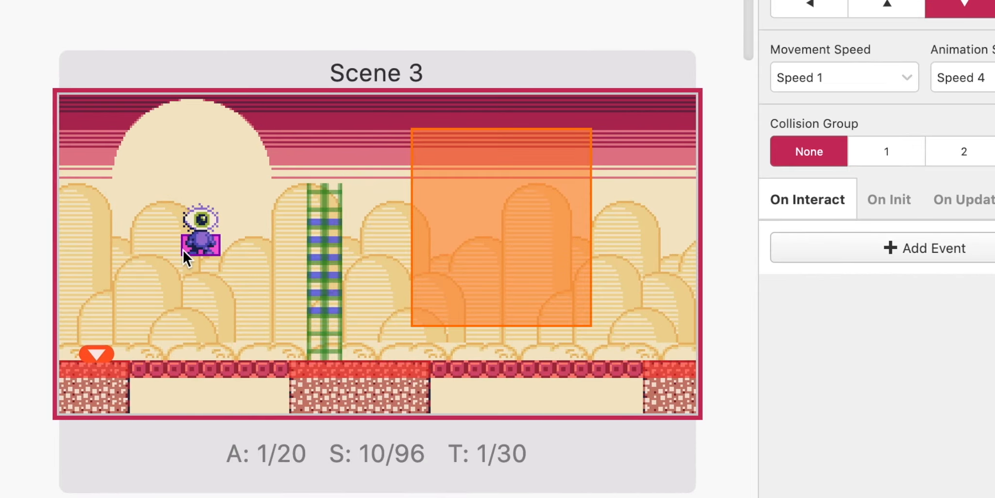
- Add a second actor to Scene 3 and position it below the existing actor
{"action": "left_click", "coordinate": [142, 210]}
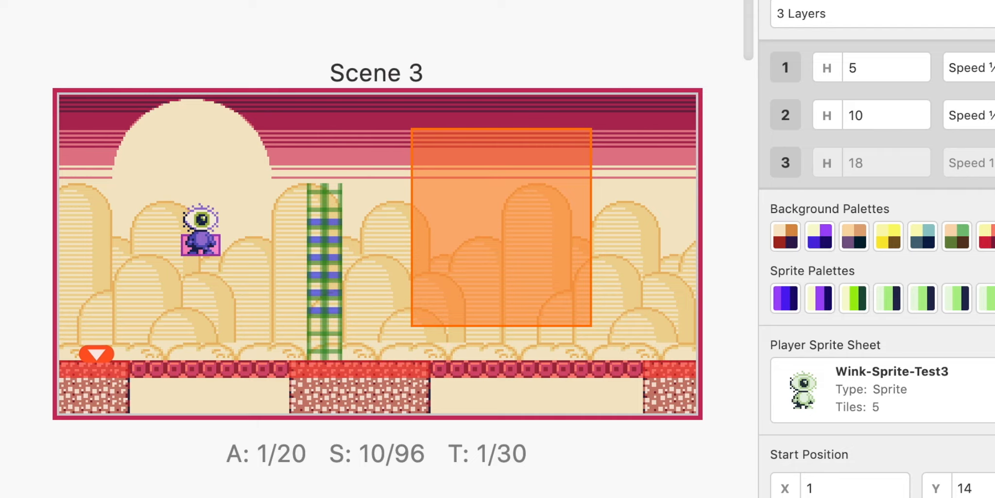
{"action": "left_click", "coordinate": [255, 262]}
{"action": "left_click_drag", "start_coordinate": [268, 266], "coordinate": [215, 336]}
- Try the actor sprite sheet on the new actor and switch it back to Wink-Sprite-Test3
{"action": "left_click", "coordinate": [851, 3]}
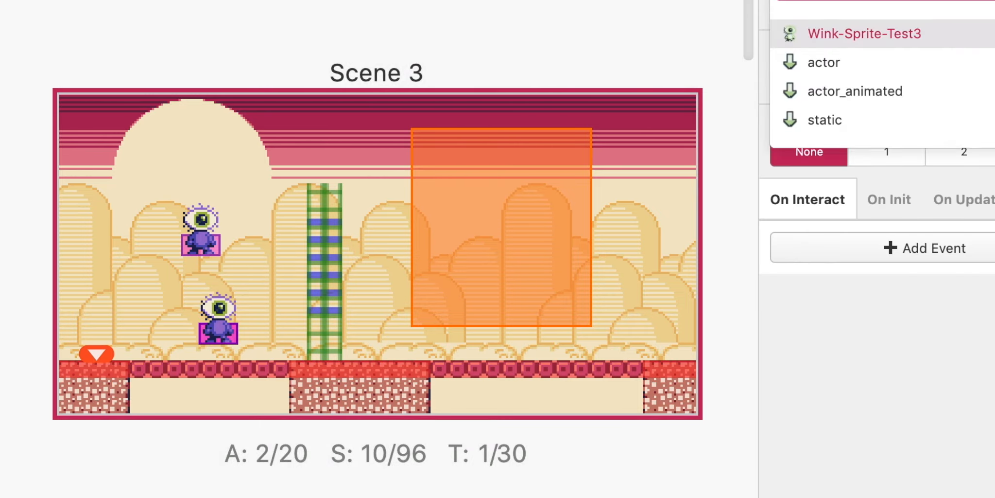
{"action": "left_click", "coordinate": [861, 62]}
{"action": "left_click", "coordinate": [866, 5]}
{"action": "left_click", "coordinate": [859, 32]}
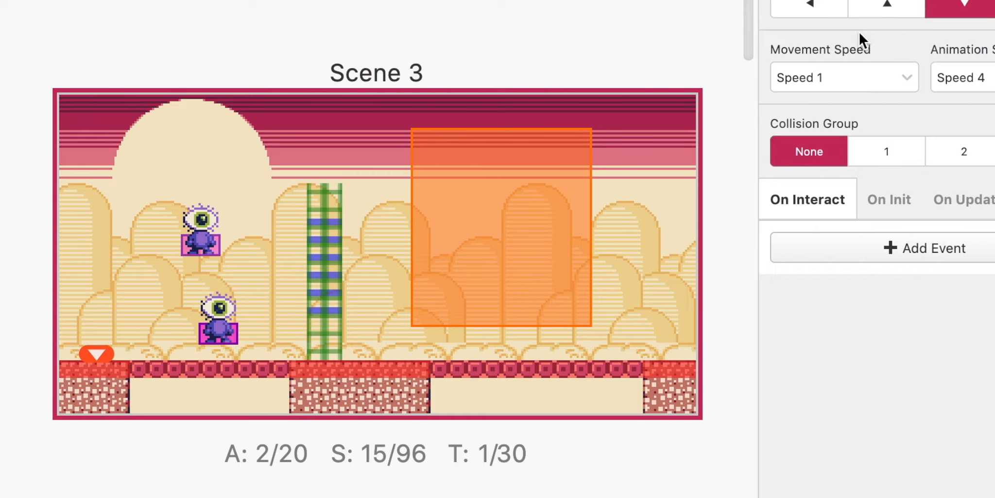
- Move both Scene 3 actors down onto the ground between the player start position and the ladder
{"action": "left_click_drag", "start_coordinate": [207, 335], "coordinate": [170, 350]}
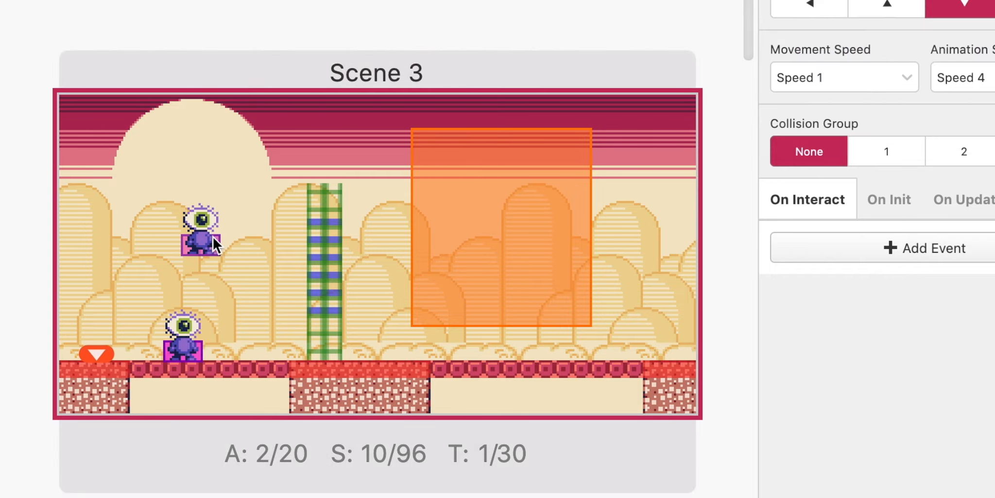
{"action": "left_click_drag", "start_coordinate": [213, 237], "coordinate": [243, 350]}
- Open the Sprites editor and look through Wink-Sprite-Test3's idle and moving animations, ending on Moving Right
{"action": "left_click", "coordinate": [172, 2]}
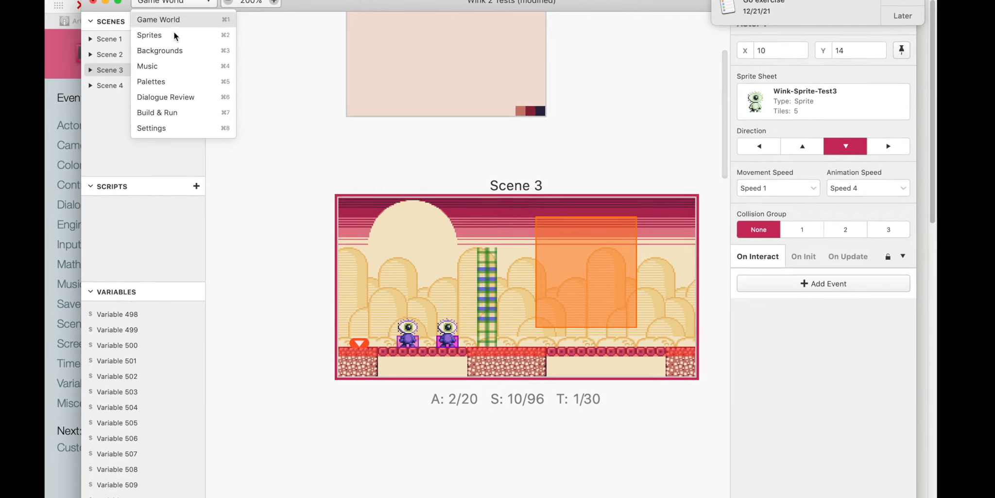
{"action": "left_click", "coordinate": [173, 34]}
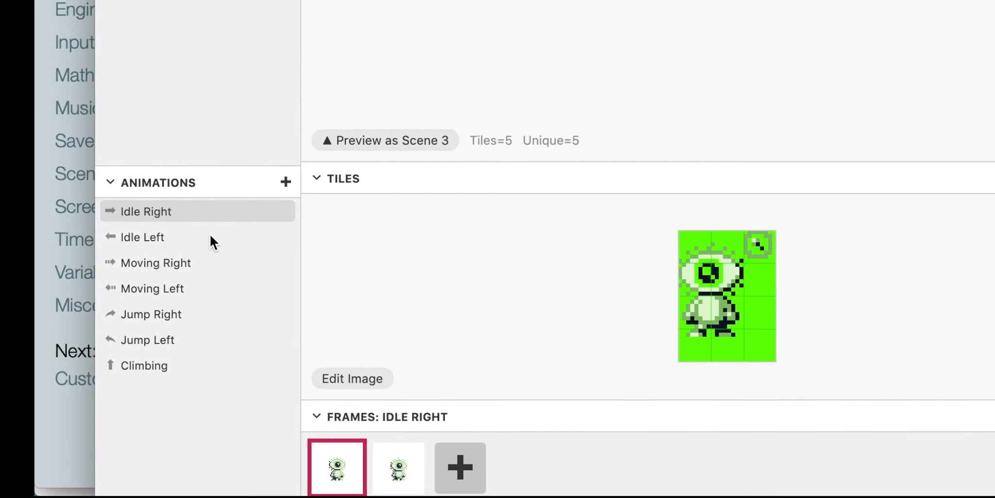
{"action": "left_click", "coordinate": [190, 358]}
{"action": "left_click", "coordinate": [185, 346]}
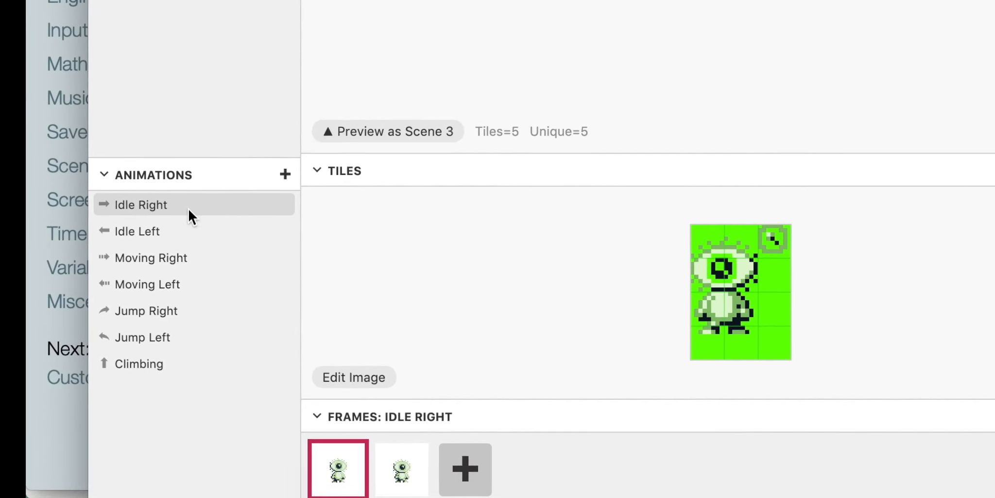
{"action": "left_click", "coordinate": [184, 255]}
{"action": "left_click", "coordinate": [185, 227]}
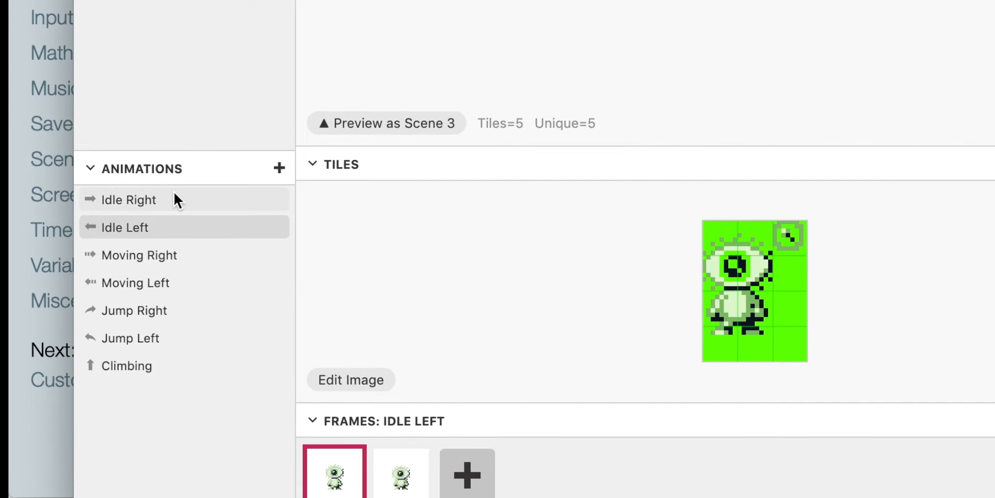
{"action": "left_click", "coordinate": [174, 197]}
{"action": "left_click", "coordinate": [173, 219]}
{"action": "left_click", "coordinate": [185, 250]}
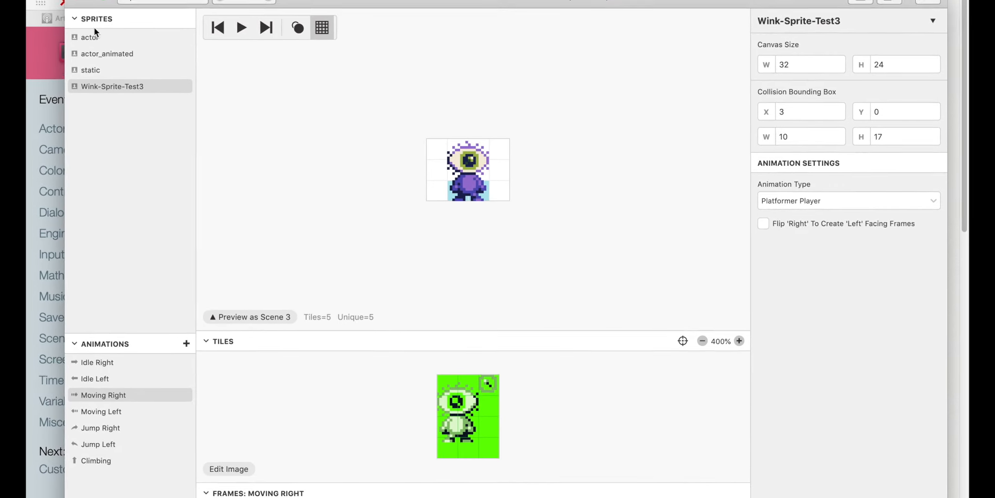
{"action": "left_click", "coordinate": [188, 15]}
{"action": "left_click", "coordinate": [188, 14]}
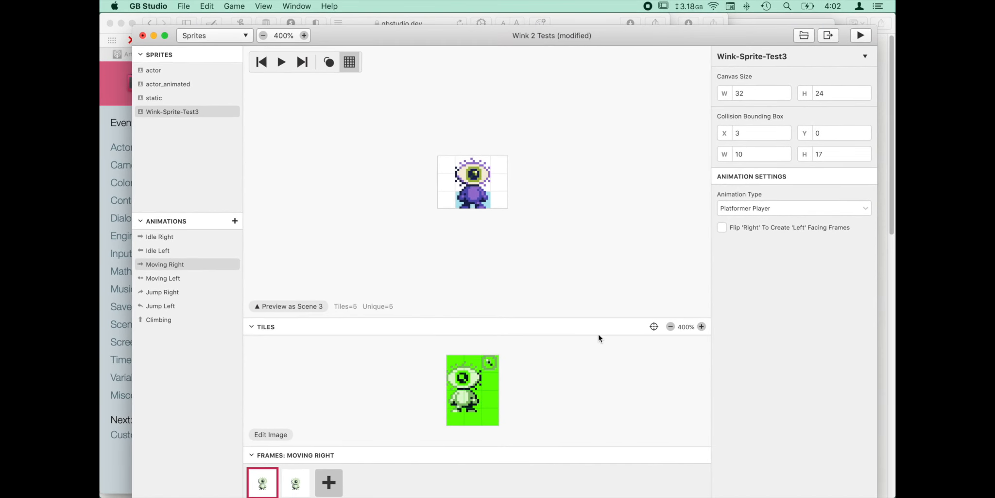
- Enable precise tile selection for the sprite's tile sheet and pick a tile over the character's head
{"action": "left_click", "coordinate": [654, 327]}
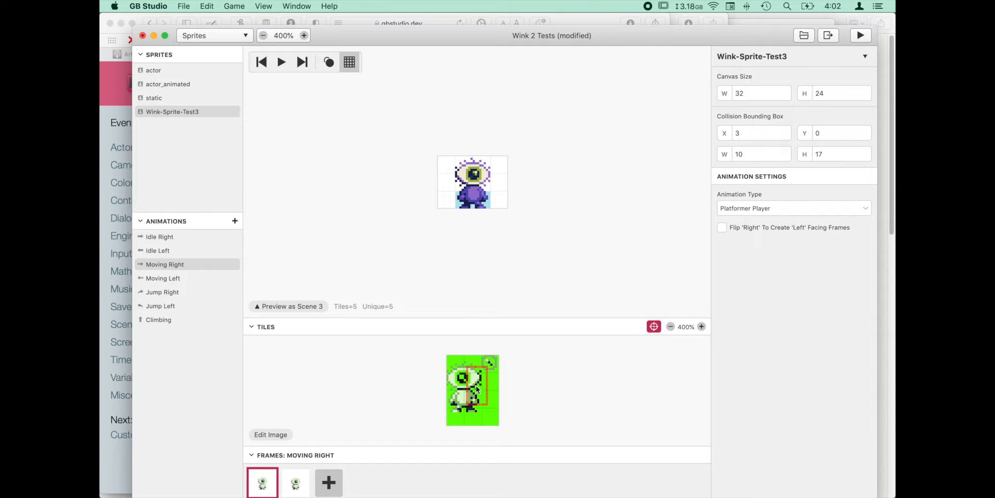
{"action": "left_click", "coordinate": [470, 385]}
{"action": "left_click", "coordinate": [655, 330]}
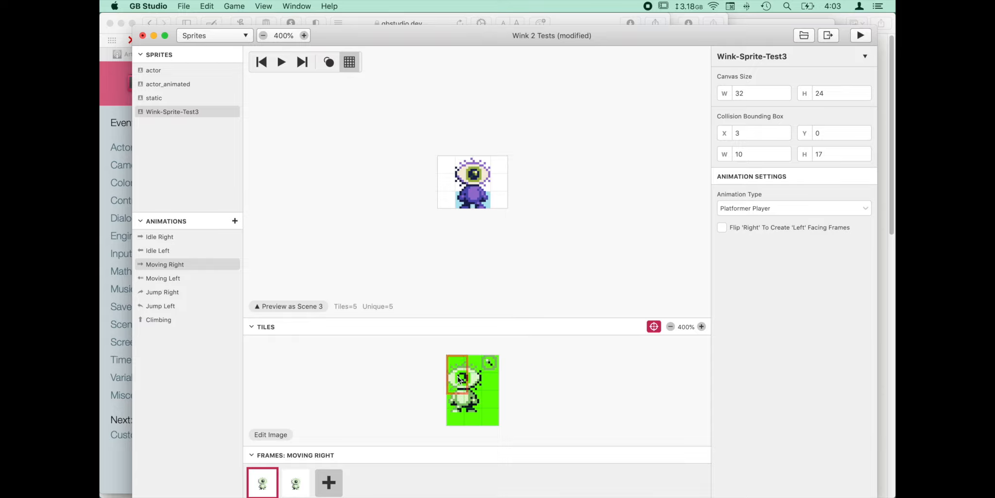
- Preview the sprite with Scene 2's colours, and switch the preview to Scene 1
{"action": "left_click", "coordinate": [277, 305]}
{"action": "left_click", "coordinate": [285, 266]}
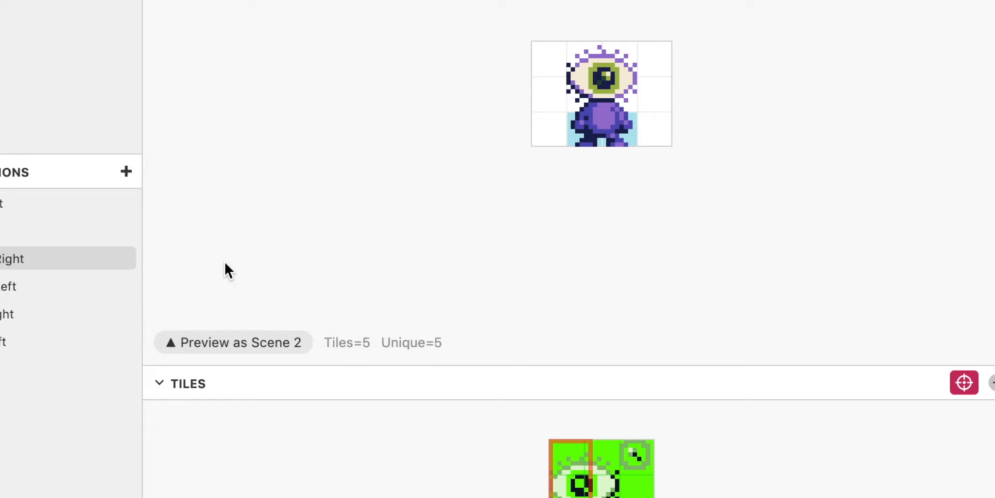
{"action": "left_click", "coordinate": [216, 342]}
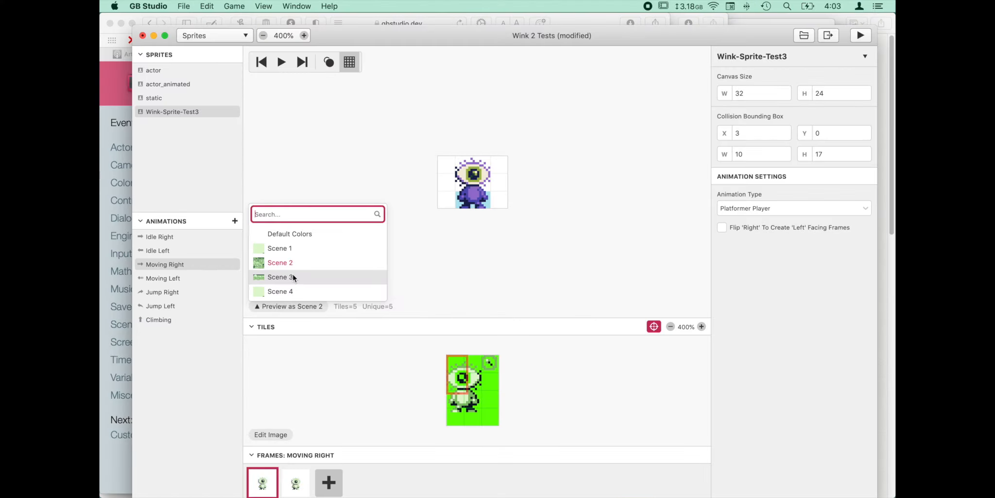
{"action": "left_click", "coordinate": [279, 248]}
{"action": "left_click", "coordinate": [227, 36]}
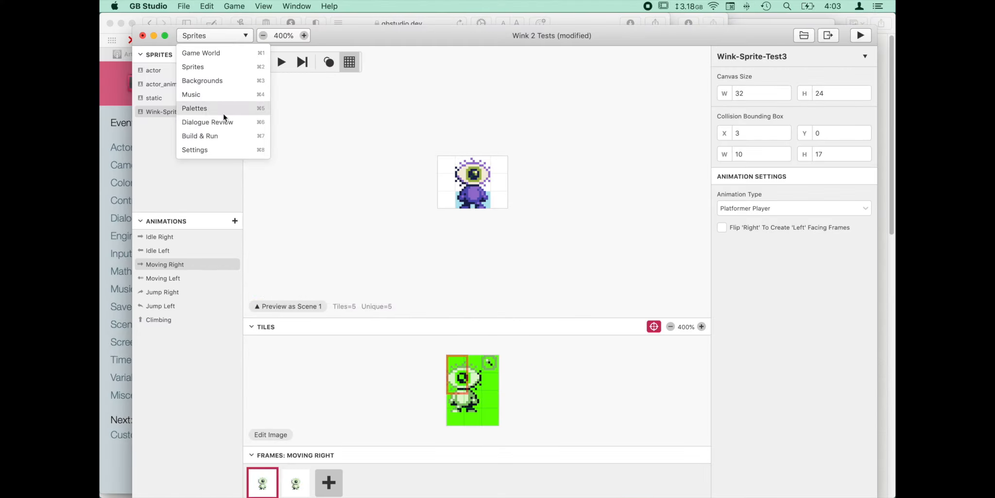
{"action": "left_click", "coordinate": [471, 195]}
{"action": "key", "text": "BackSpace"}
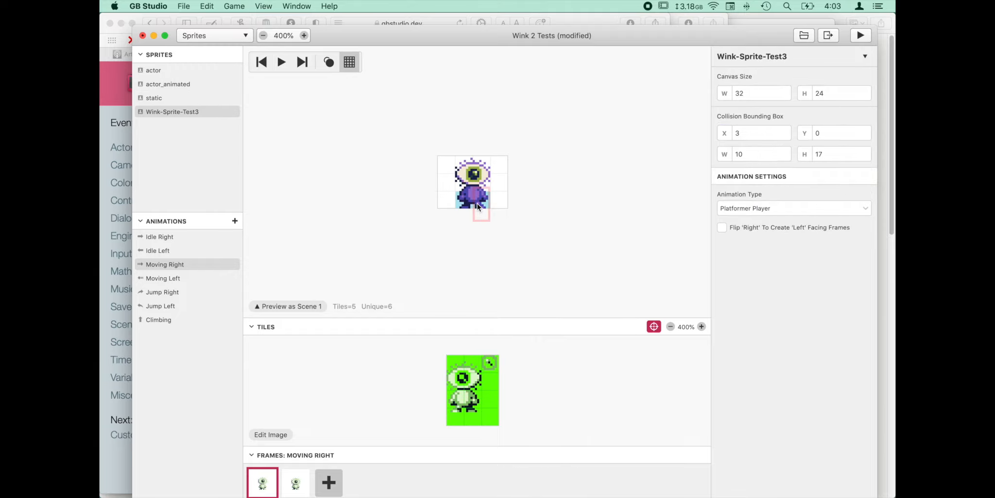
- Select the sprite's central eye tile and inspect its color palette choices
{"action": "left_click", "coordinate": [469, 180]}
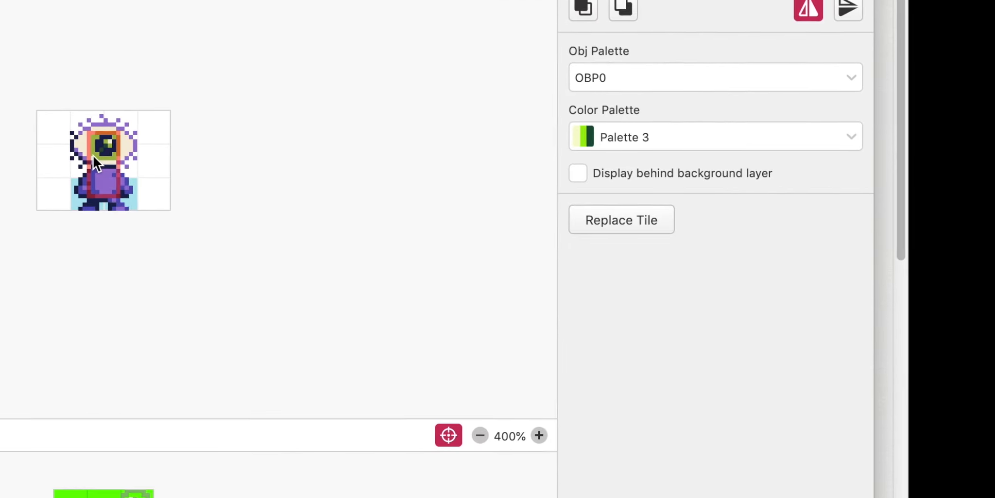
{"action": "left_click", "coordinate": [640, 118]}
{"action": "left_click", "coordinate": [640, 117]}
- In the Game World, set Scene 4's second and third background palettes to Default BG 4
{"action": "left_click", "coordinate": [196, 36]}
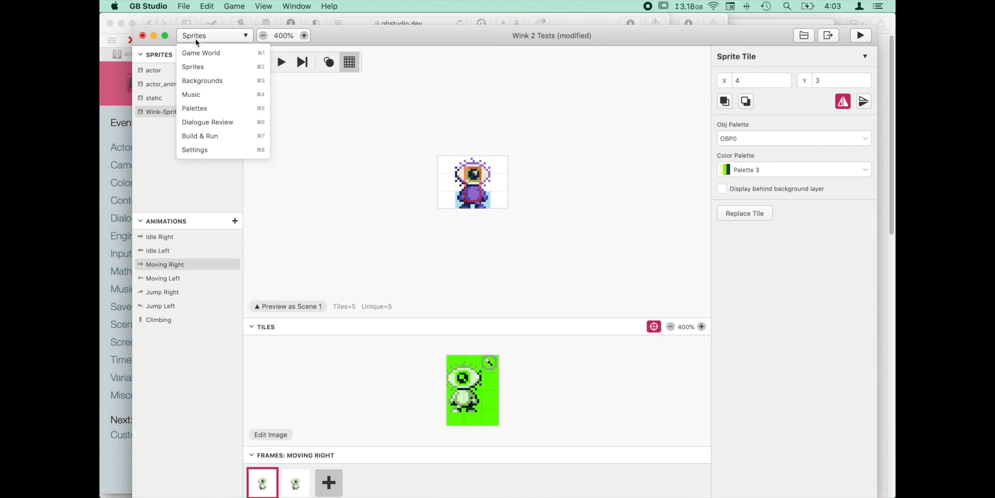
{"action": "left_click", "coordinate": [212, 52]}
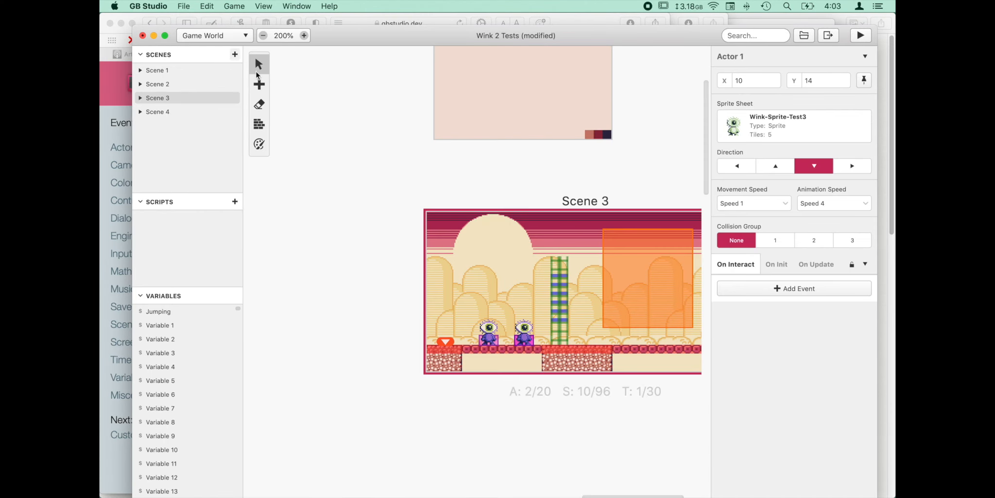
{"action": "scroll", "coordinate": [469, 224], "scroll_direction": "up", "scroll_amount": 5}
{"action": "left_click", "coordinate": [486, 173]}
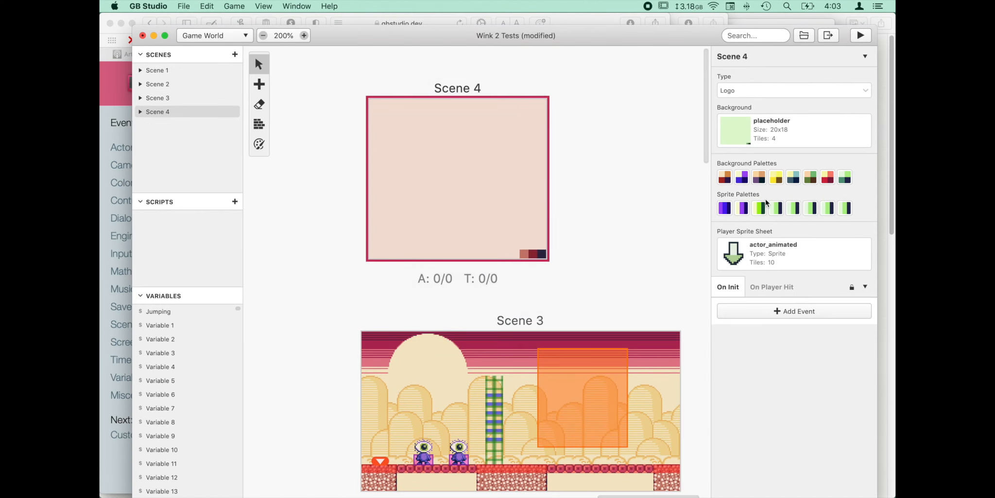
{"action": "left_click", "coordinate": [725, 177]}
{"action": "left_click", "coordinate": [675, 234]}
{"action": "left_click", "coordinate": [742, 178]}
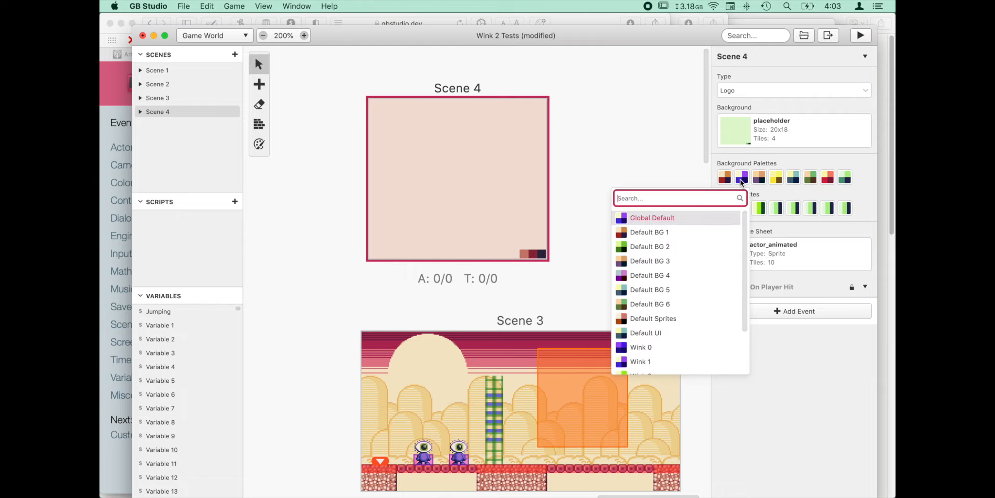
{"action": "left_click", "coordinate": [670, 275]}
{"action": "left_click", "coordinate": [759, 177]}
{"action": "left_click", "coordinate": [724, 275]}
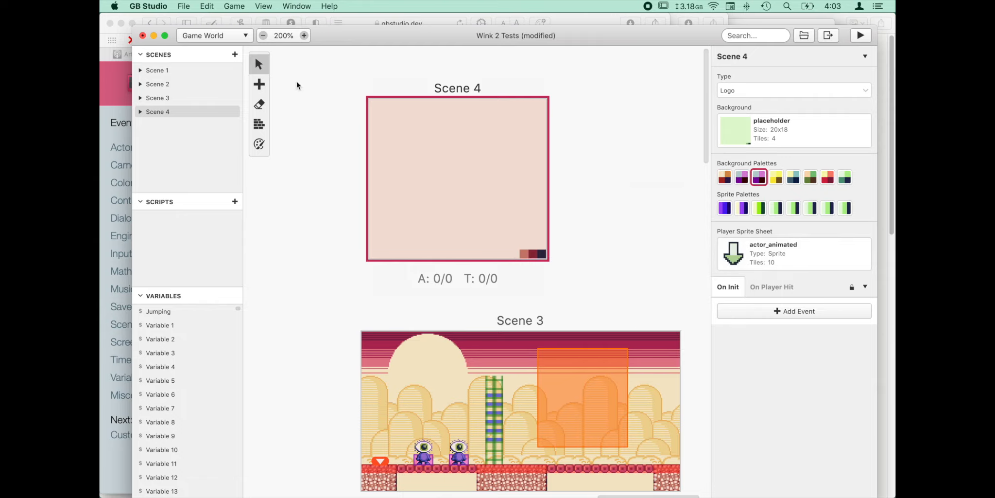
- Return to the Sprites editor and preview Wink-Sprite-Test3 as Scene 4
{"action": "left_click", "coordinate": [214, 36]}
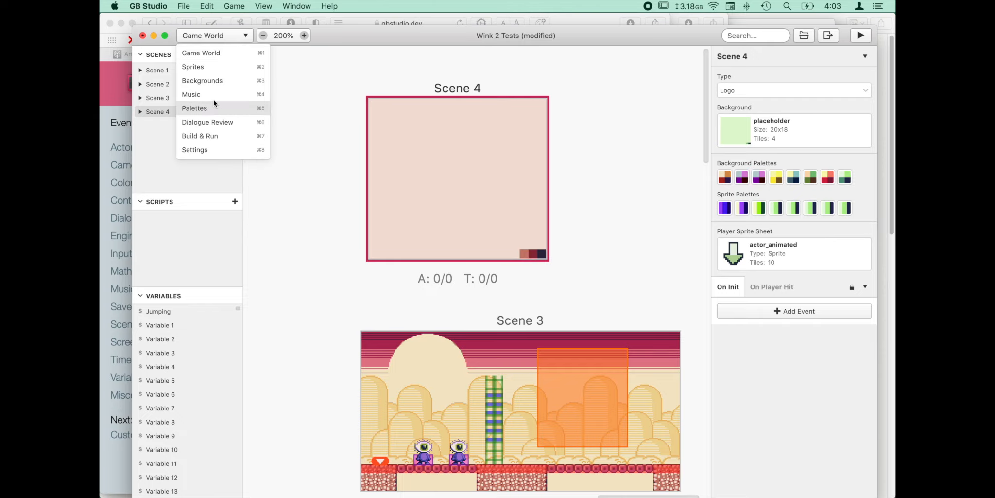
{"action": "left_click", "coordinate": [217, 66]}
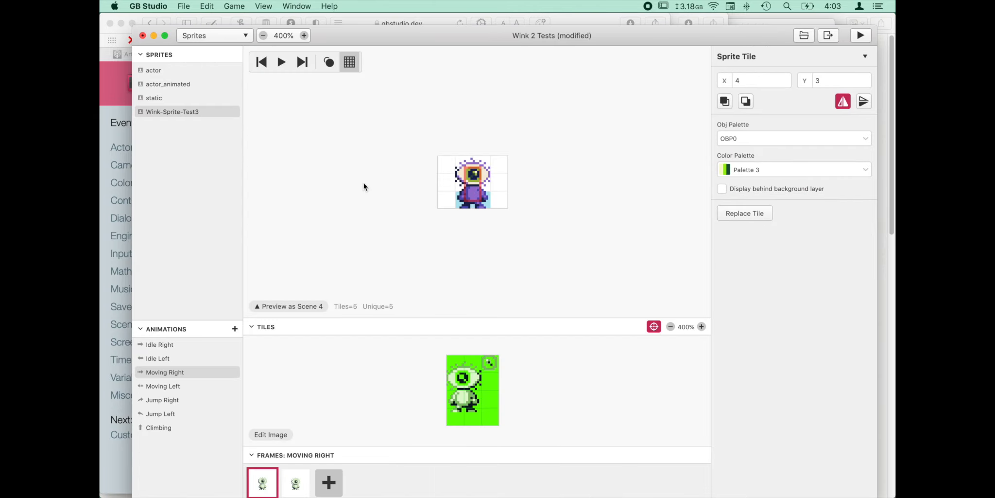
{"action": "left_click", "coordinate": [296, 306]}
{"action": "left_click", "coordinate": [295, 288]}
{"action": "left_click", "coordinate": [461, 235]}
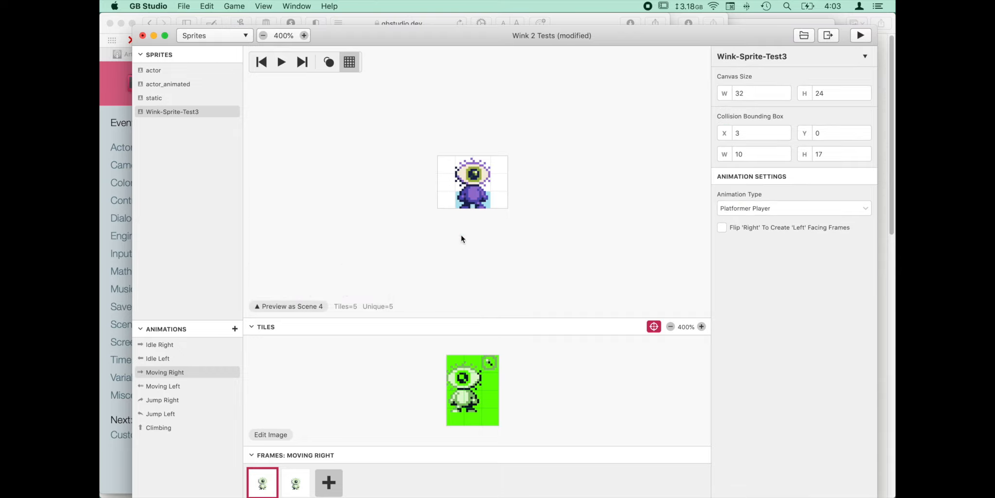
- Select the tile for one half of the sprite's lower body and inspect its color palette choices
{"action": "mouse_move", "coordinate": [478, 196]}
{"action": "left_mouse_down"}
{"action": "mouse_move", "coordinate": [457, 201]}
{"action": "mouse_move", "coordinate": [483, 198]}
{"action": "left_mouse_up"}
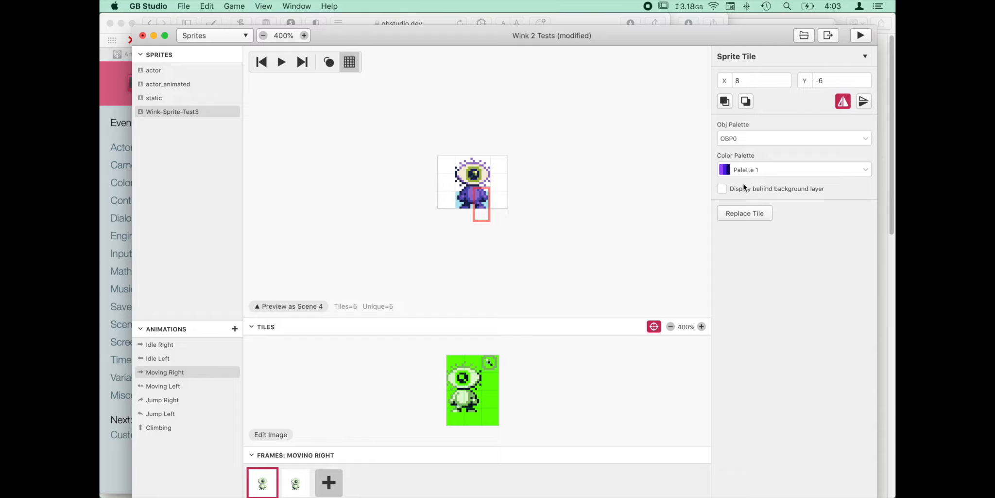
{"action": "left_click", "coordinate": [750, 172]}
{"action": "left_click", "coordinate": [750, 172]}
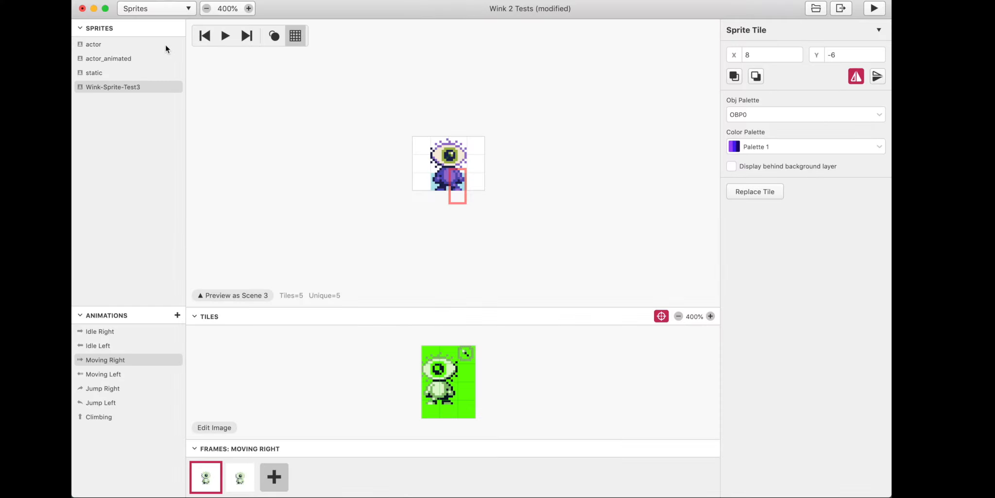
- Move the first Moving Right frame's outer left eye tile to X -9, Y 10, and compare it with the second frame using onion skinning
{"action": "left_click_drag", "start_coordinate": [441, 160], "coordinate": [418, 159]}
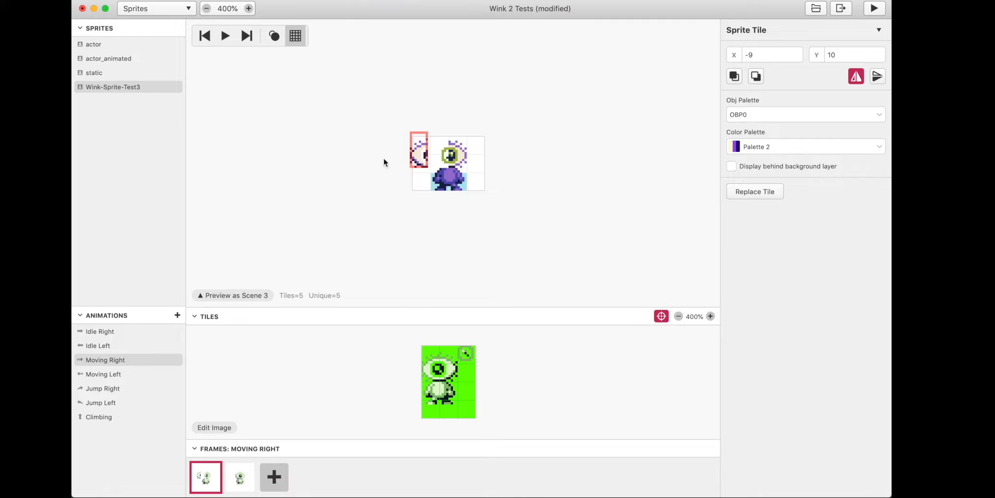
{"action": "left_click", "coordinate": [279, 39]}
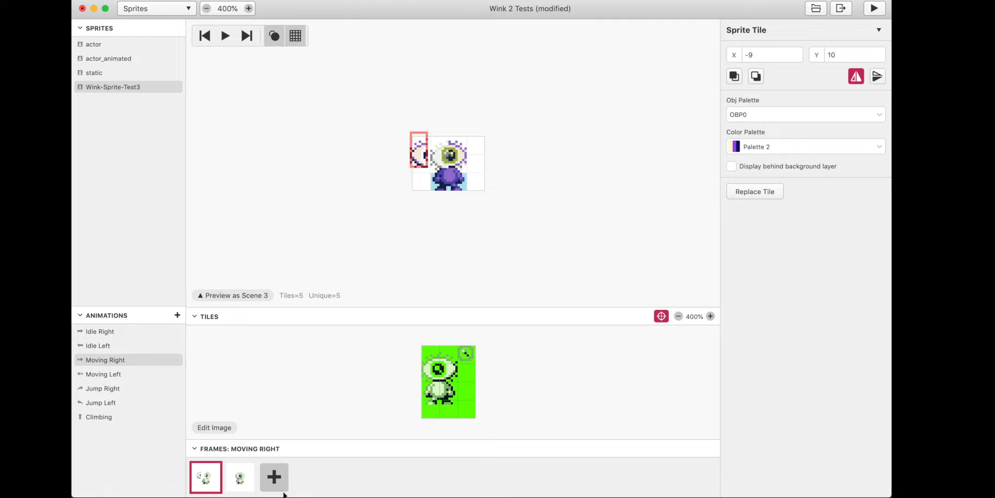
{"action": "left_click", "coordinate": [243, 477]}
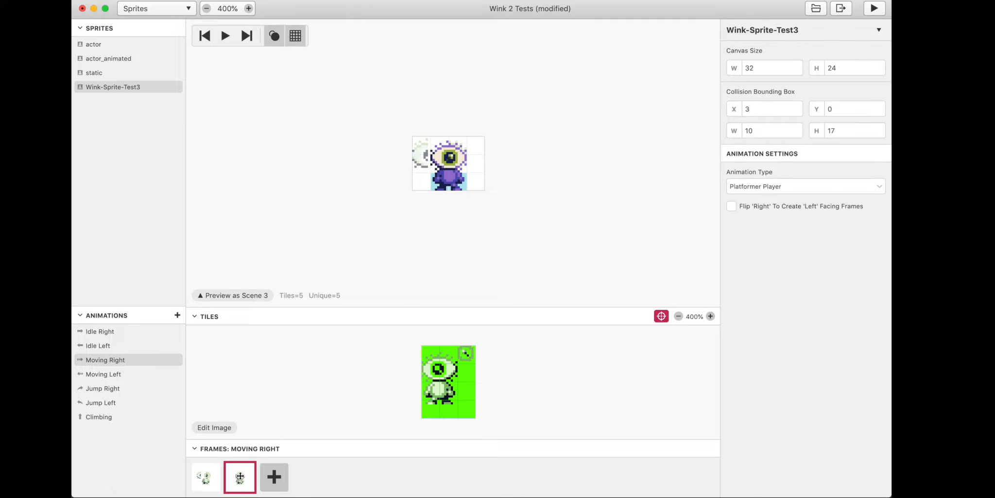
- Compare the two Moving Right frames and reposition the first frame's outer left eye tile to X -1, Y 10
{"action": "left_click", "coordinate": [204, 477]}
{"action": "left_click", "coordinate": [238, 479]}
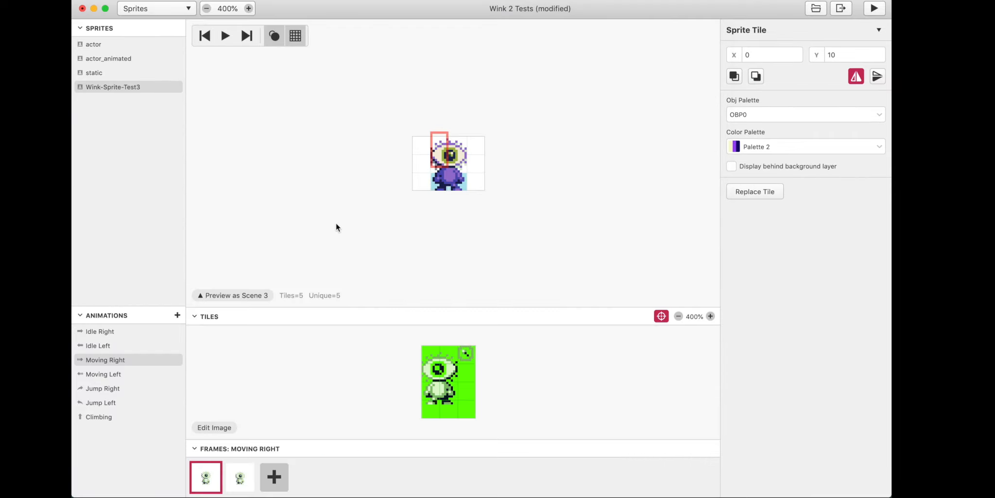
{"action": "left_click", "coordinate": [457, 156]}
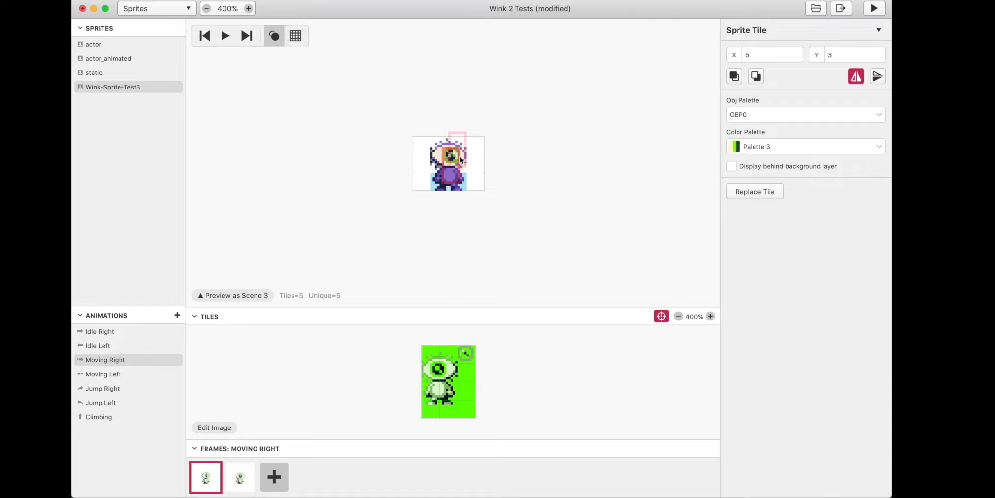
{"action": "mouse_move", "coordinate": [456, 157]}
{"action": "left_mouse_down"}
{"action": "mouse_move", "coordinate": [434, 151]}
{"action": "mouse_move", "coordinate": [456, 157]}
{"action": "left_mouse_up"}
{"action": "left_click", "coordinate": [435, 157]}
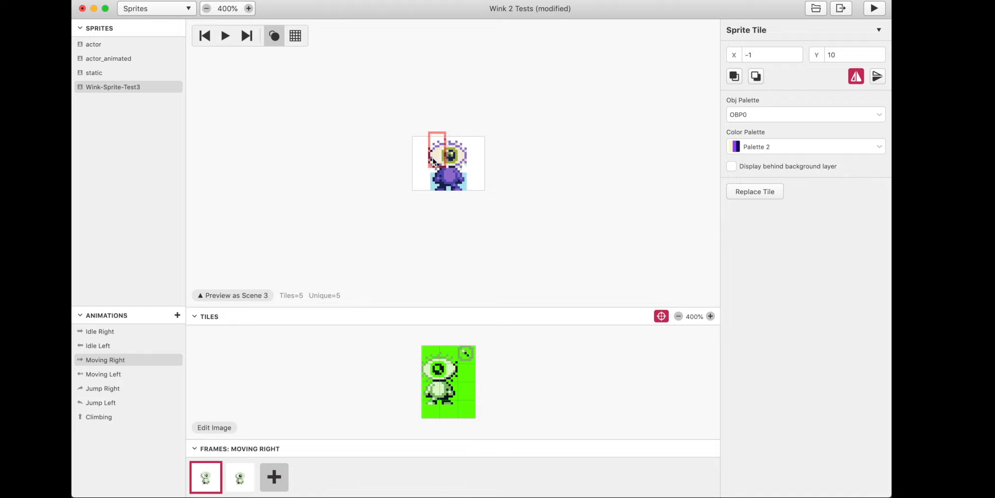
- On the Idle Right animation, try flipping right-facing frames to create left-facing ones, and turn the option back off
{"action": "left_click", "coordinate": [121, 334]}
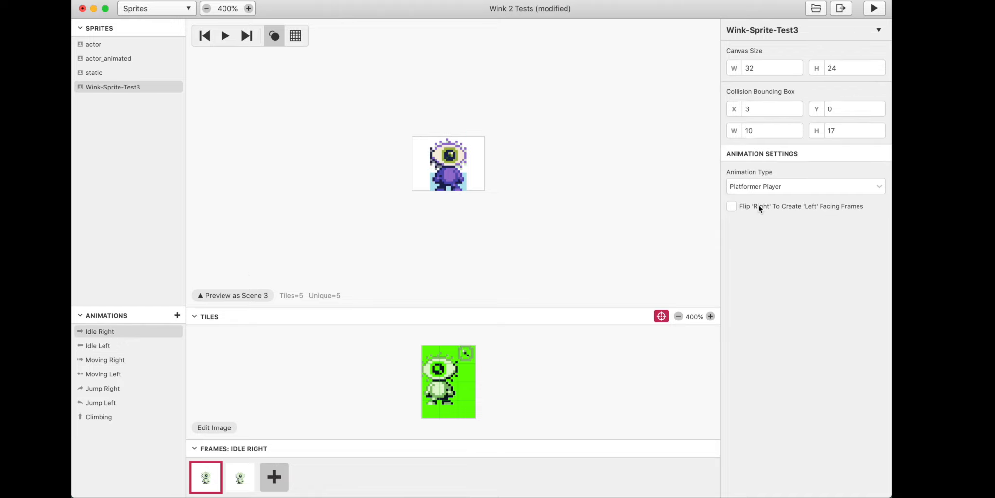
{"action": "left_click", "coordinate": [730, 206]}
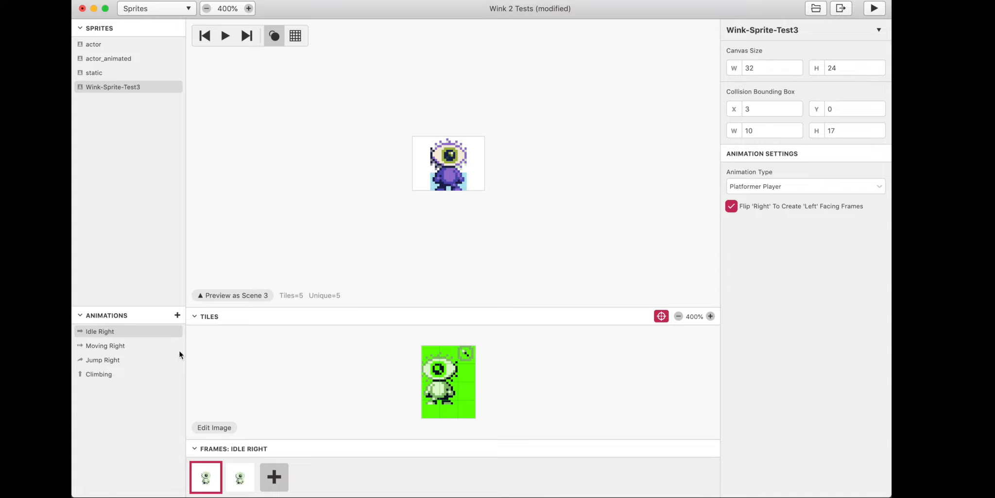
{"action": "left_click", "coordinate": [733, 207]}
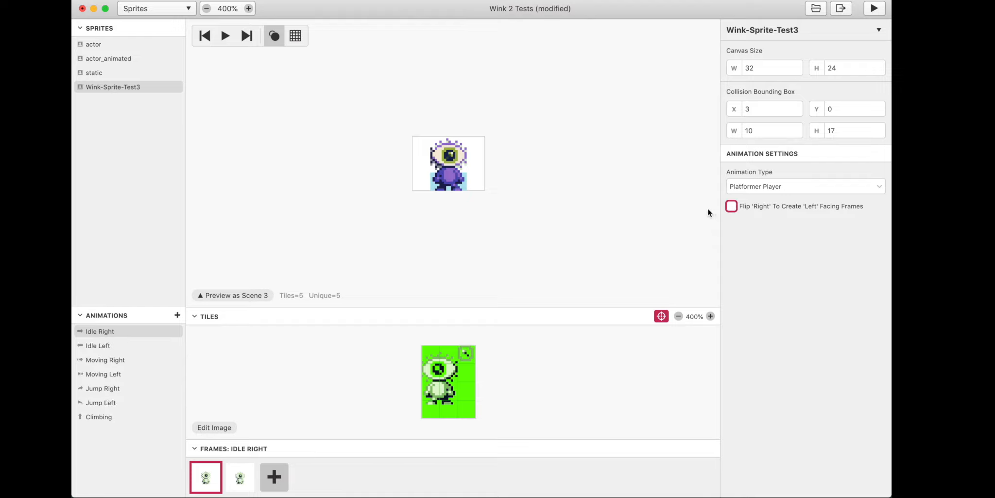
- Review the Idle Left, Moving Right and Moving Left animations of Wink-Sprite-Test3
{"action": "left_click", "coordinate": [113, 345]}
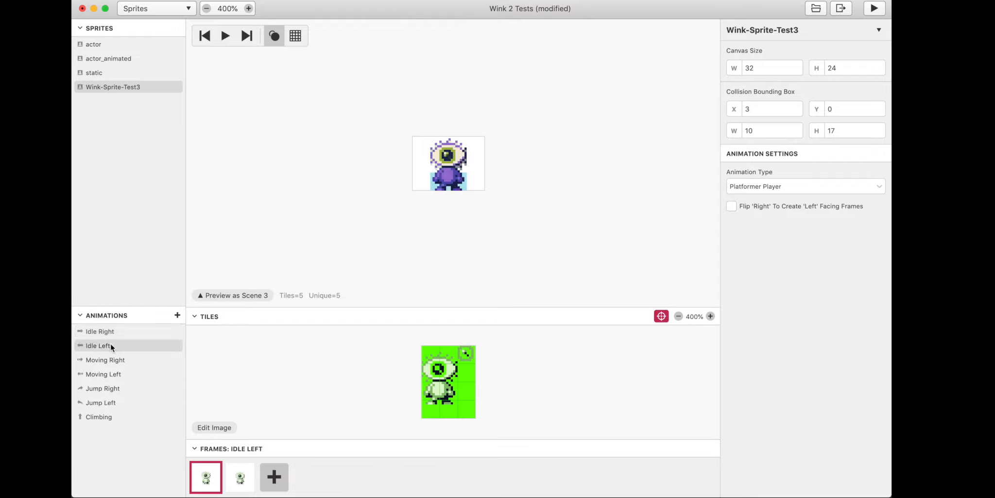
{"action": "left_click", "coordinate": [103, 373]}
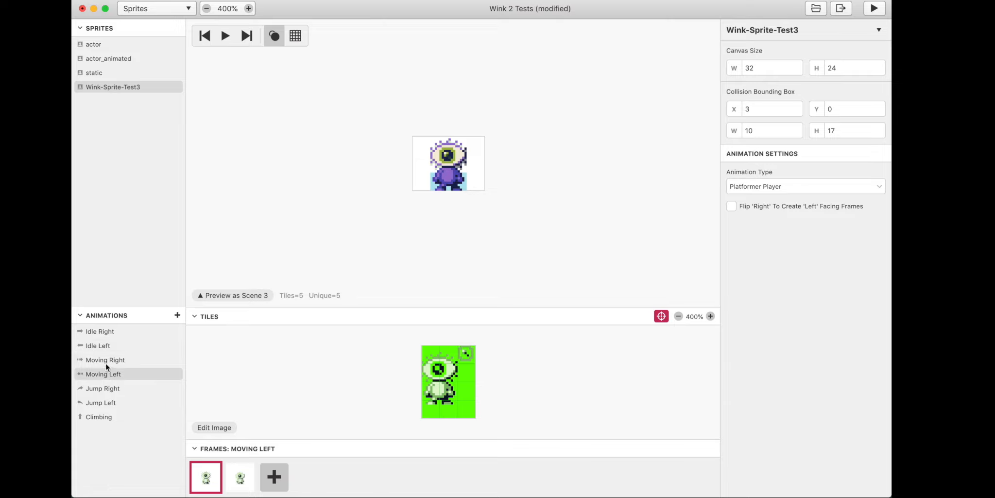
{"action": "left_click", "coordinate": [106, 363]}
{"action": "left_click", "coordinate": [106, 374]}
- Select all tiles in the first Moving Left frame and paste them into the second frame
{"action": "left_click", "coordinate": [445, 172]}
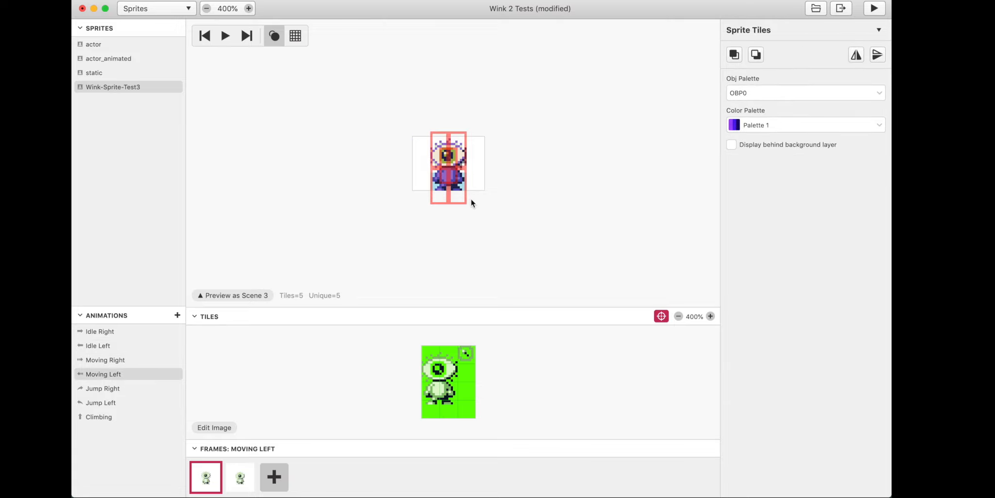
{"action": "left_click", "coordinate": [242, 471]}
{"action": "key", "text": "super+v"}
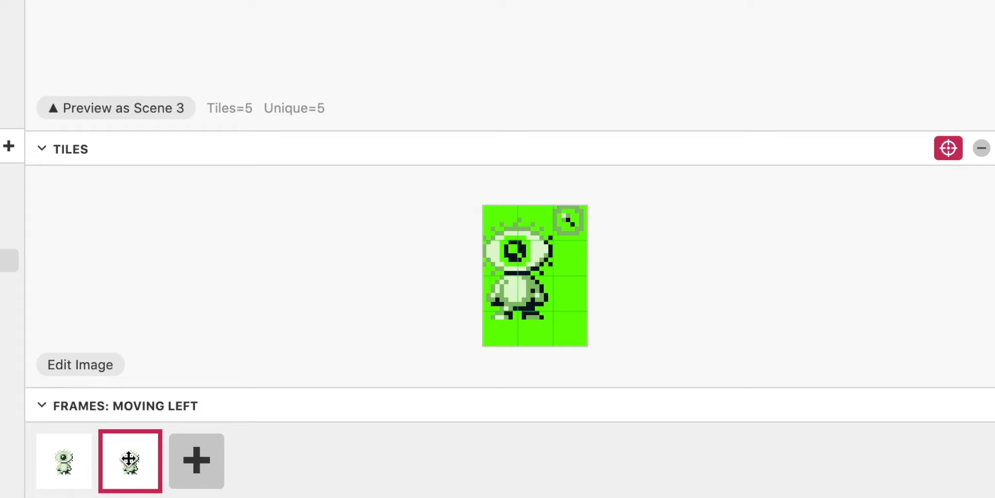
{"action": "left_click_drag", "start_coordinate": [128, 458], "coordinate": [48, 459]}
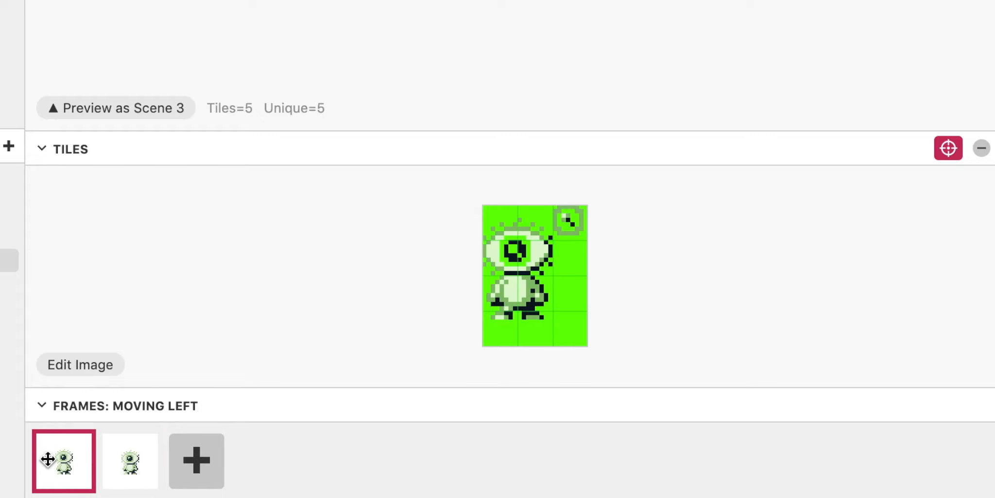
{"action": "key", "text": "super+v"}
{"action": "key", "text": "BackSpace"}
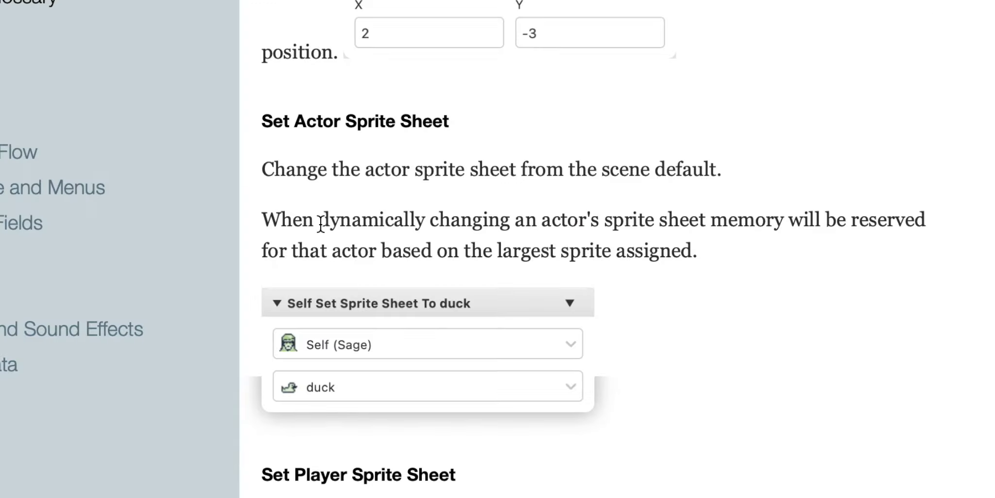
- Highlight the GB Studio documentation paragraphs on actor sprite sheet memory and on naming animation states
{"action": "triple_click", "coordinate": [322, 224]}
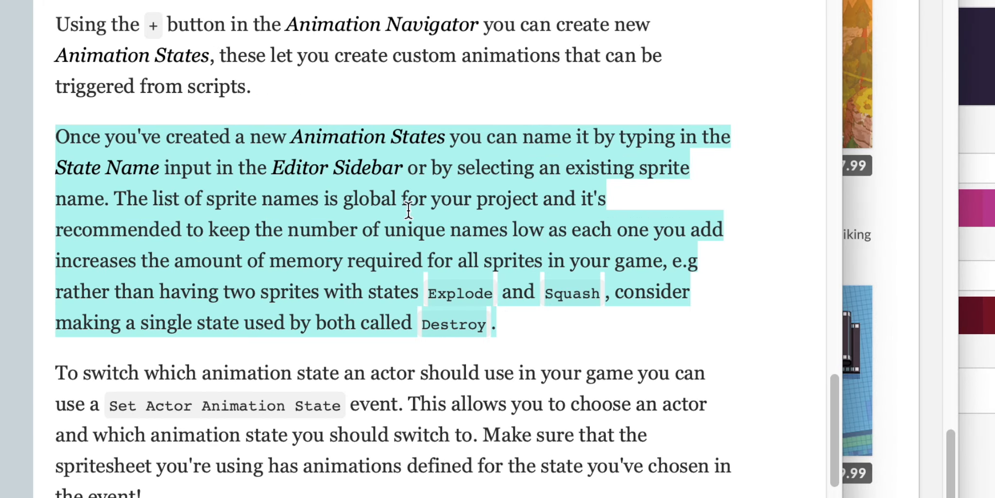
{"action": "double_click", "coordinate": [392, 214]}
{"action": "triple_click", "coordinate": [391, 214]}
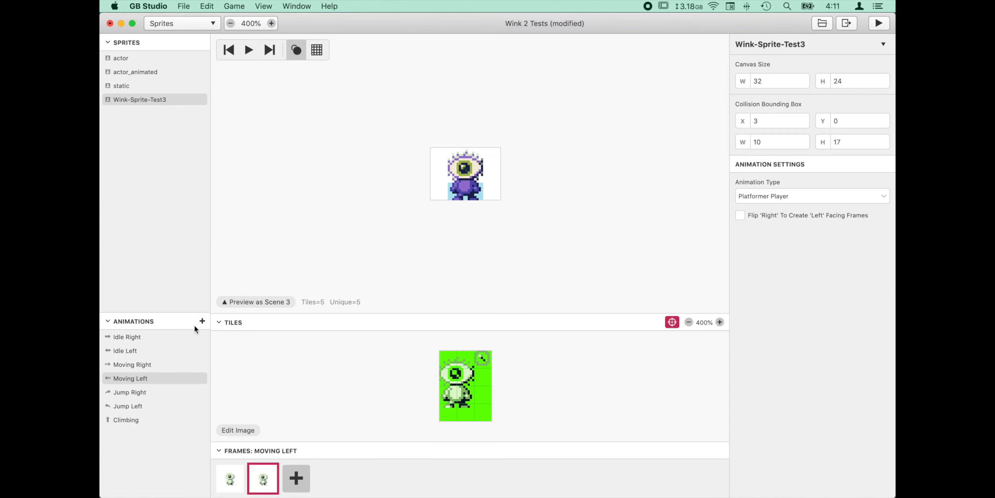
- Try adding a new animation state to Wink-Sprite-Test3, view its Idle animation, and undo the addition
{"action": "left_click", "coordinate": [202, 321]}
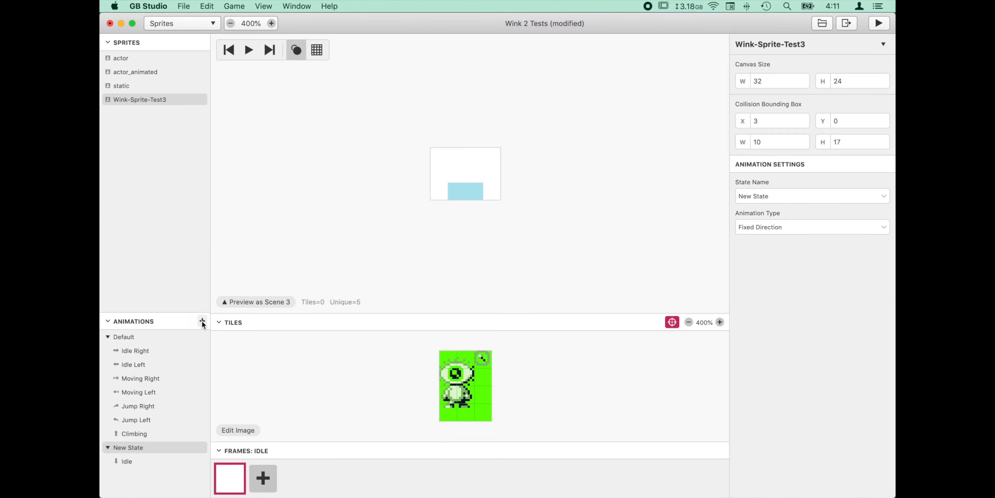
{"action": "left_click", "coordinate": [128, 459]}
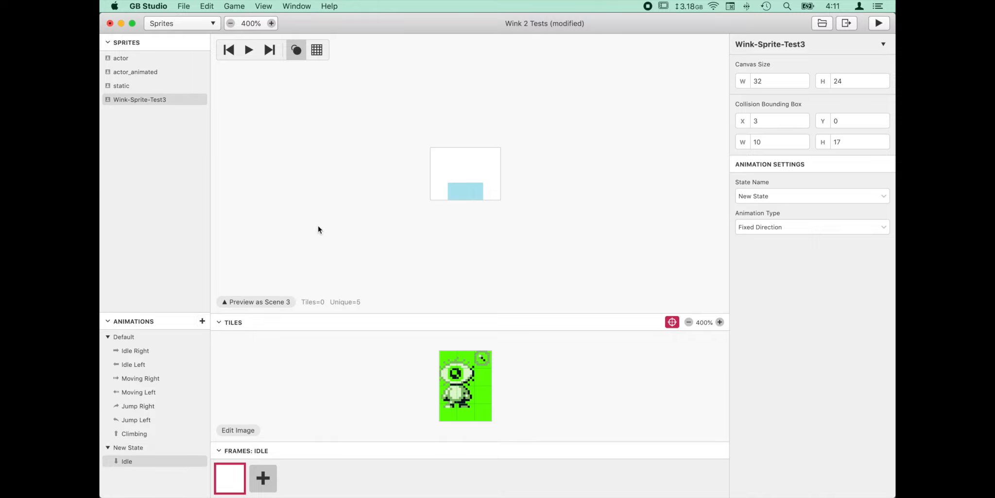
{"action": "key", "text": "super+z"}
- Add a new animation state to the actor_animated sprite, select its Idle animation and inspect the state name choices
{"action": "left_click", "coordinate": [141, 72]}
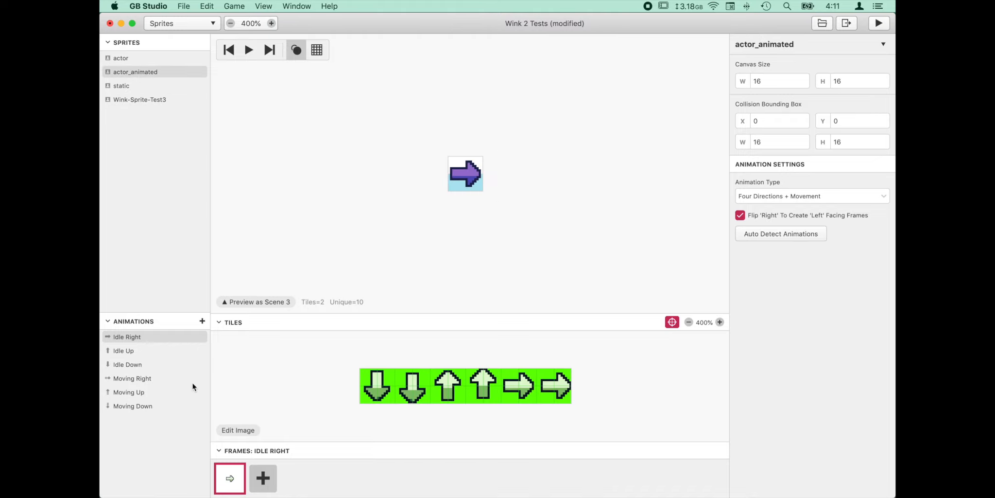
{"action": "left_click", "coordinate": [774, 197]}
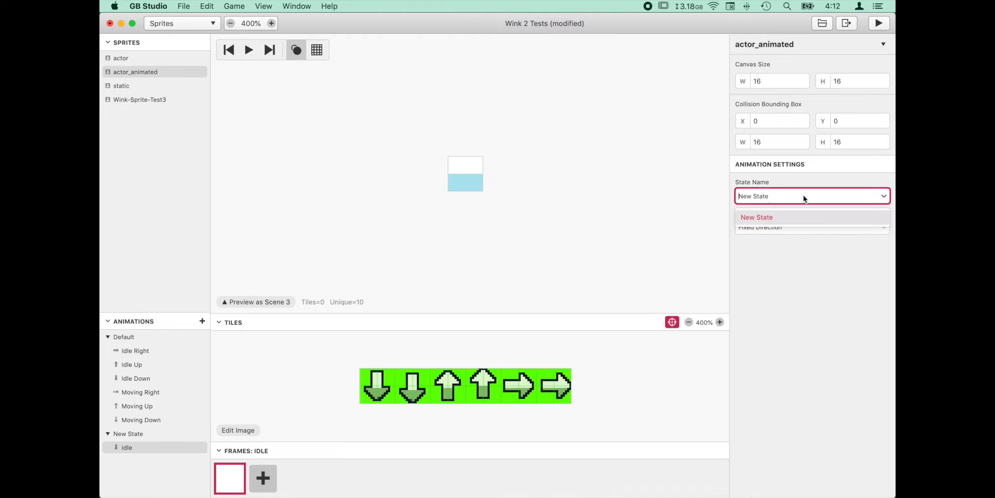
{"action": "key", "text": "Return"}
{"action": "left_click", "coordinate": [146, 446]}
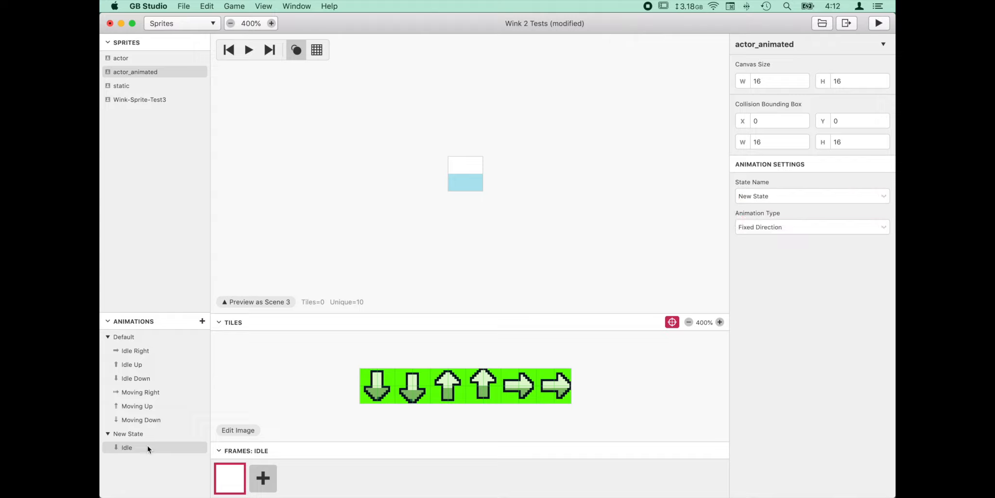
{"action": "left_click", "coordinate": [814, 195]}
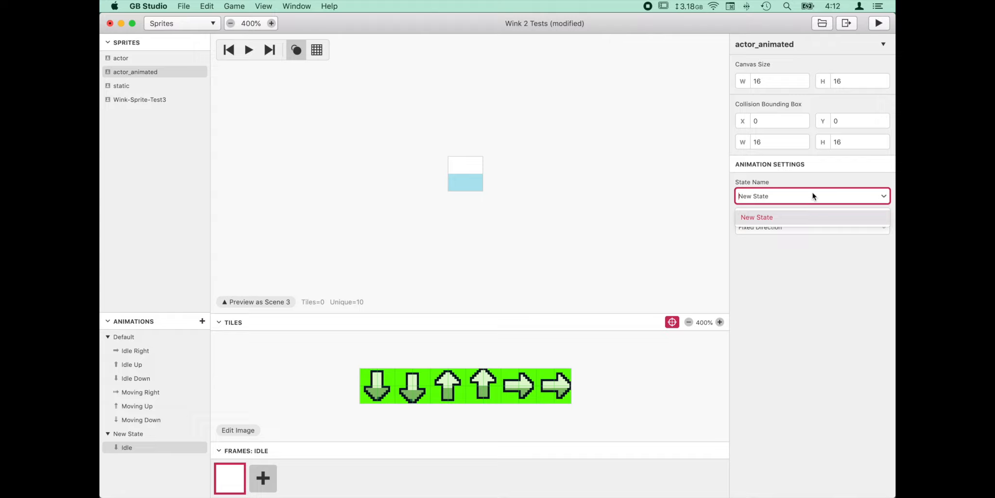
{"action": "key", "text": "Escape"}
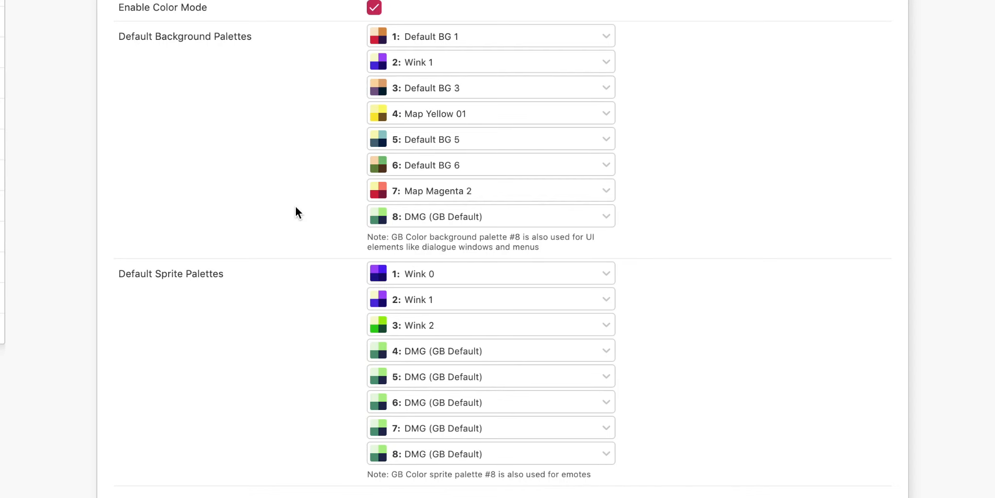
- In the project settings, enable Super GB Mode and inspect its default palette selection
{"action": "scroll", "coordinate": [447, 472], "scroll_direction": "down", "scroll_amount": 6}
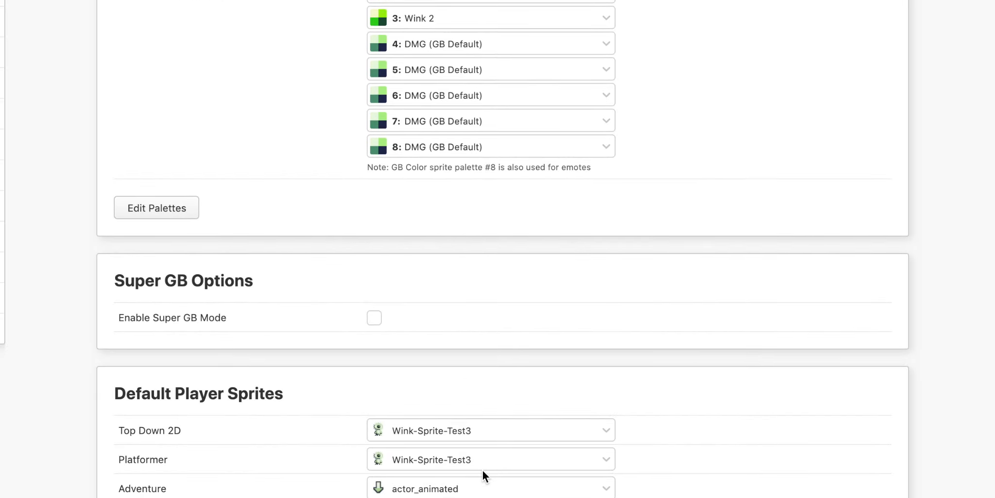
{"action": "scroll", "coordinate": [483, 470], "scroll_direction": "down", "scroll_amount": 3}
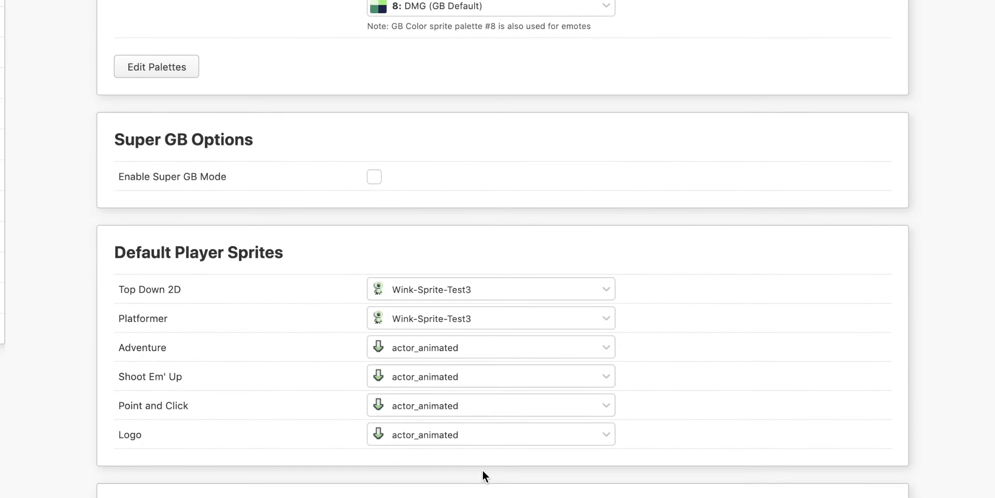
{"action": "left_click", "coordinate": [375, 177]}
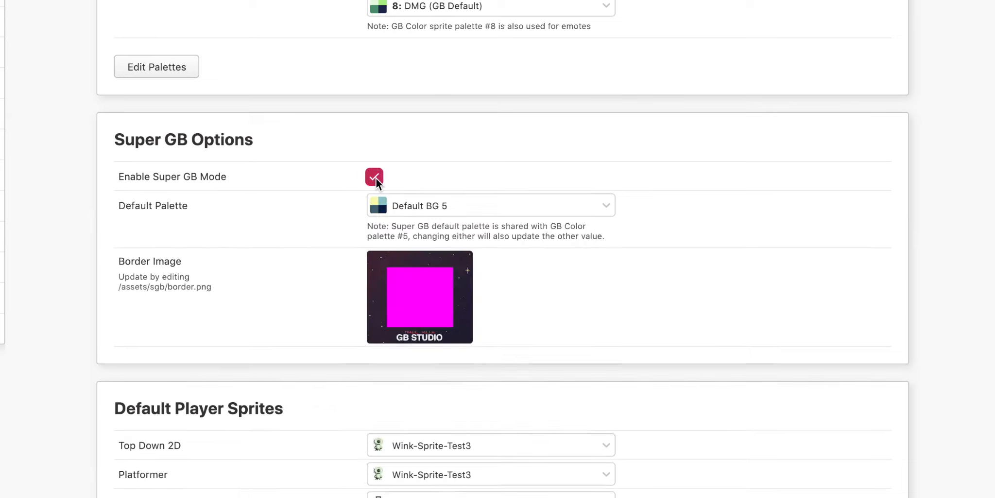
{"action": "left_click", "coordinate": [407, 205]}
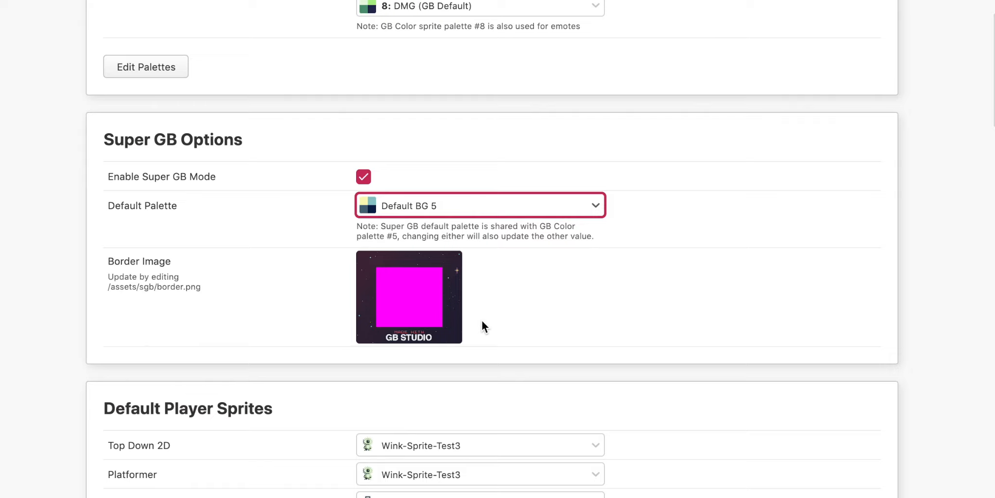
- Review the default player sprites and UI element images, and inspect the default font choices
{"action": "scroll", "coordinate": [482, 321], "scroll_direction": "down", "scroll_amount": 5}
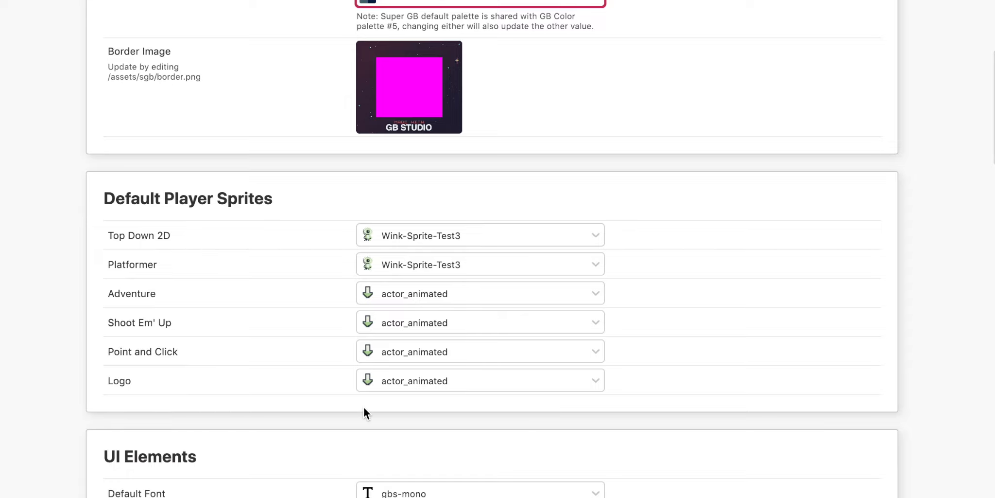
{"action": "scroll", "coordinate": [364, 412], "scroll_direction": "down", "scroll_amount": 5}
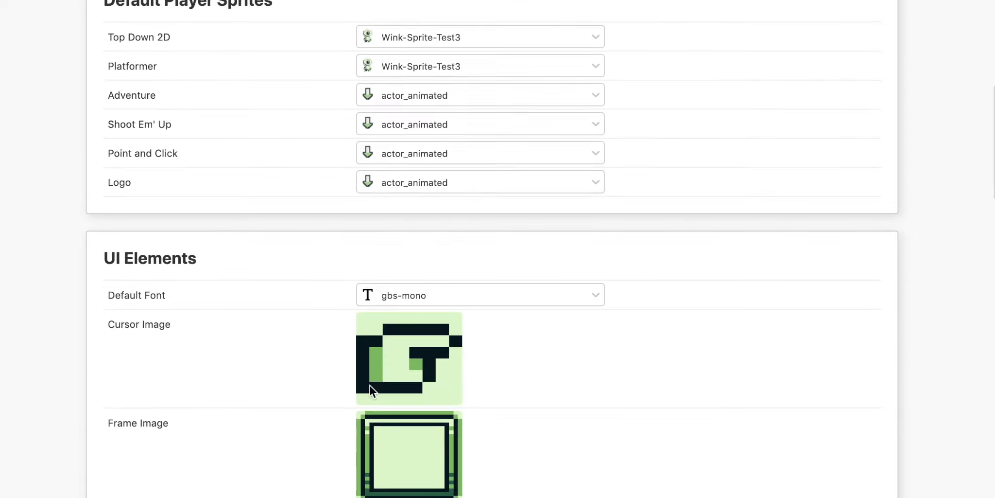
{"action": "left_click", "coordinate": [399, 295]}
{"action": "left_click", "coordinate": [400, 295]}
{"action": "scroll", "coordinate": [494, 151], "scroll_direction": "down", "scroll_amount": 3}
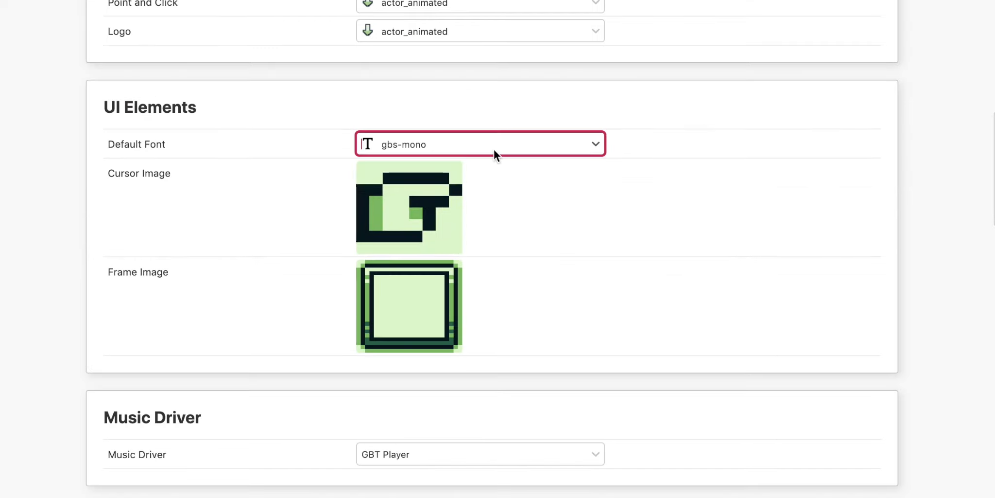
{"action": "scroll", "coordinate": [402, 333], "scroll_direction": "down", "scroll_amount": 5}
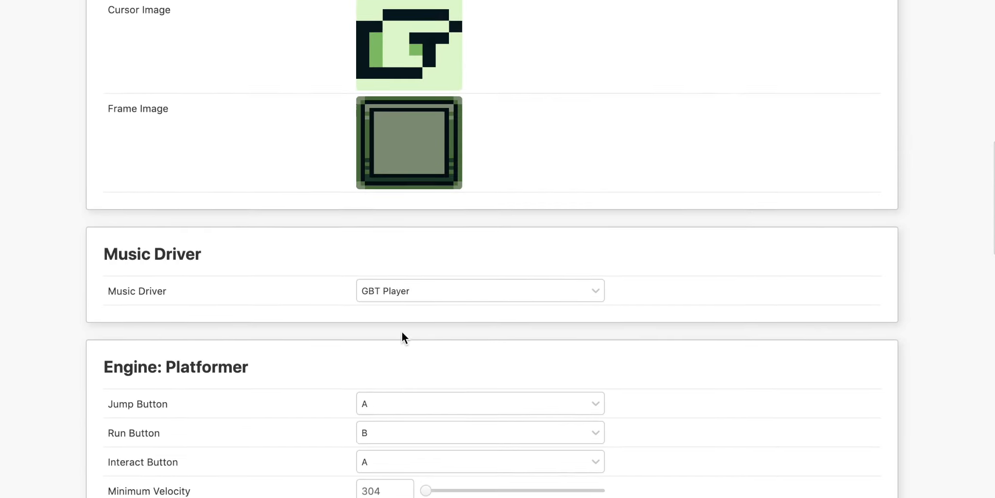
- Set the project's music driver to hUGEDriver
{"action": "scroll", "coordinate": [402, 336], "scroll_direction": "down", "scroll_amount": 1}
{"action": "left_click", "coordinate": [413, 202]}
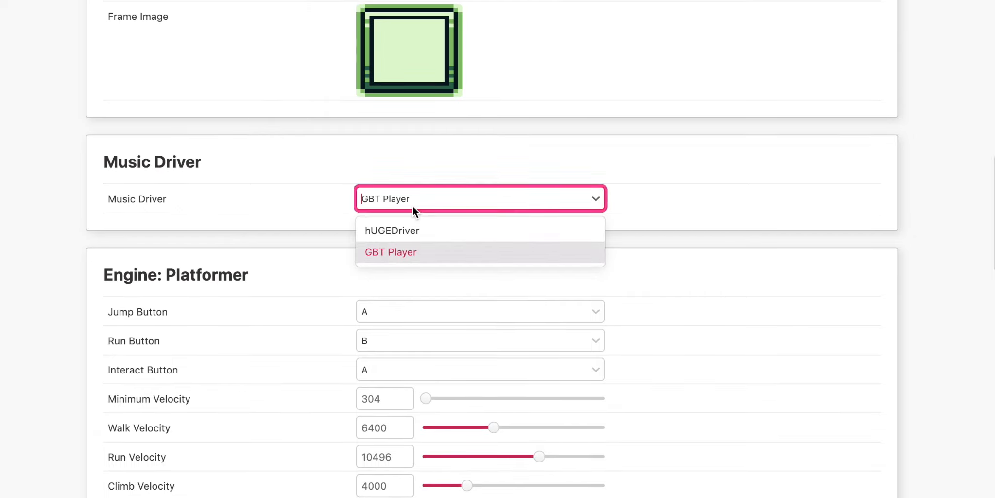
{"action": "left_click", "coordinate": [370, 238]}
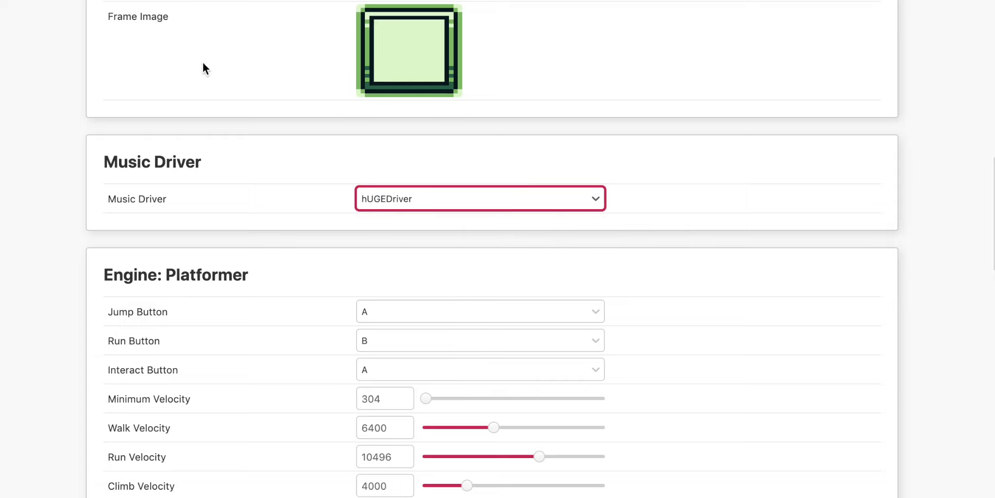
- Inspect the platformer engine's jump, run and interact button options without changing them
{"action": "scroll", "coordinate": [236, 222], "scroll_direction": "down", "scroll_amount": 3}
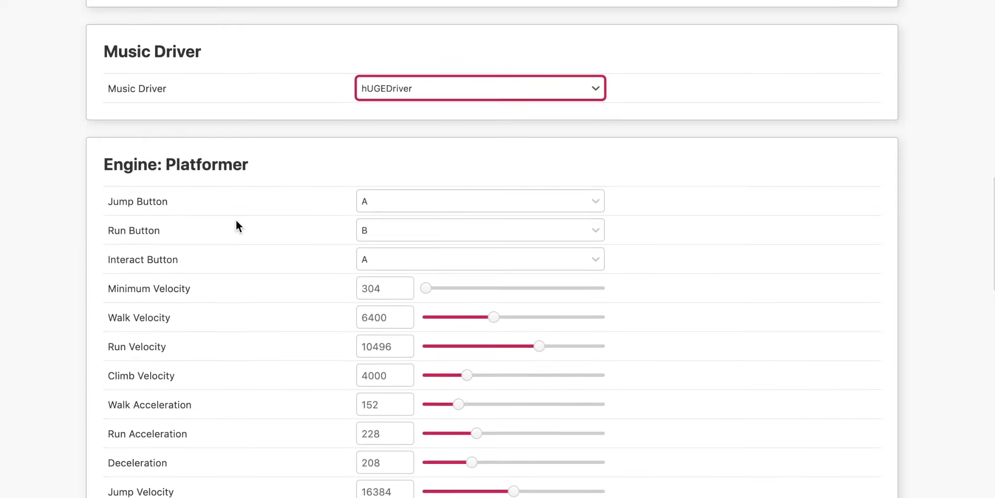
{"action": "left_click", "coordinate": [402, 202]}
{"action": "left_click", "coordinate": [403, 205]}
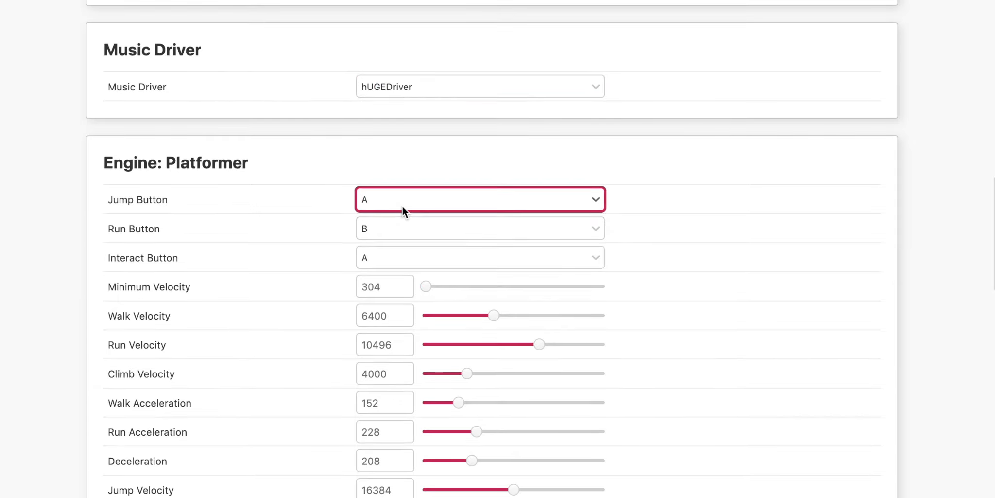
{"action": "left_click", "coordinate": [405, 236]}
{"action": "left_click", "coordinate": [405, 236]}
{"action": "left_click", "coordinate": [405, 259]}
{"action": "left_click", "coordinate": [402, 255]}
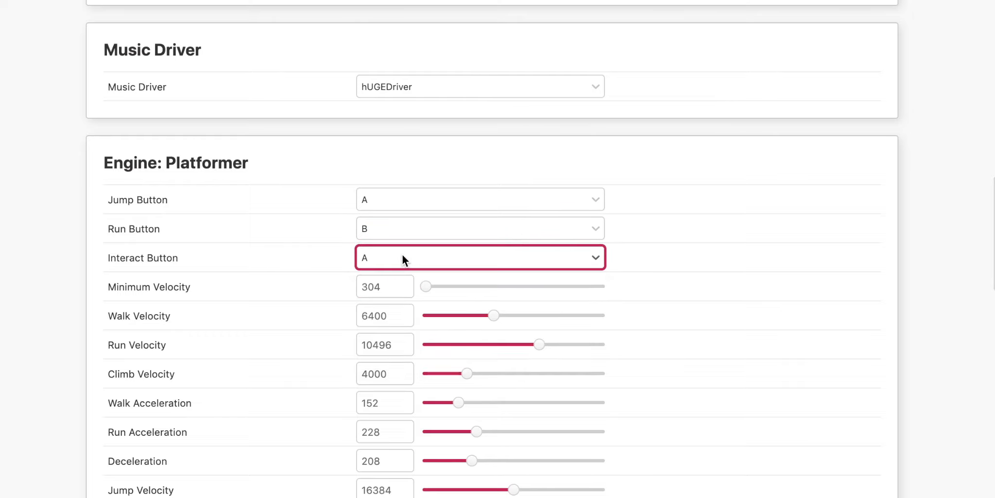
- Examine the remaining platformer physics values and the Shoot Em' Up and Top Down 2D engine settings
{"action": "scroll", "coordinate": [258, 355], "scroll_direction": "down", "scroll_amount": 10}
{"action": "scroll", "coordinate": [259, 358], "scroll_direction": "down", "scroll_amount": 3}
{"action": "scroll", "coordinate": [260, 359], "scroll_direction": "up", "scroll_amount": 1}
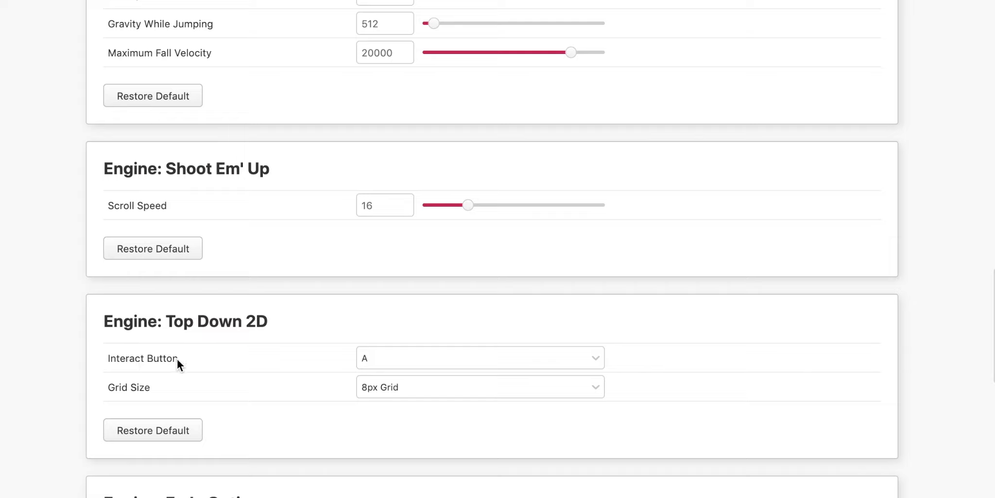
- Inspect the Top Down 2D interact button options, then review the control, cartridge type and custom web header settings
{"action": "left_click", "coordinate": [389, 356]}
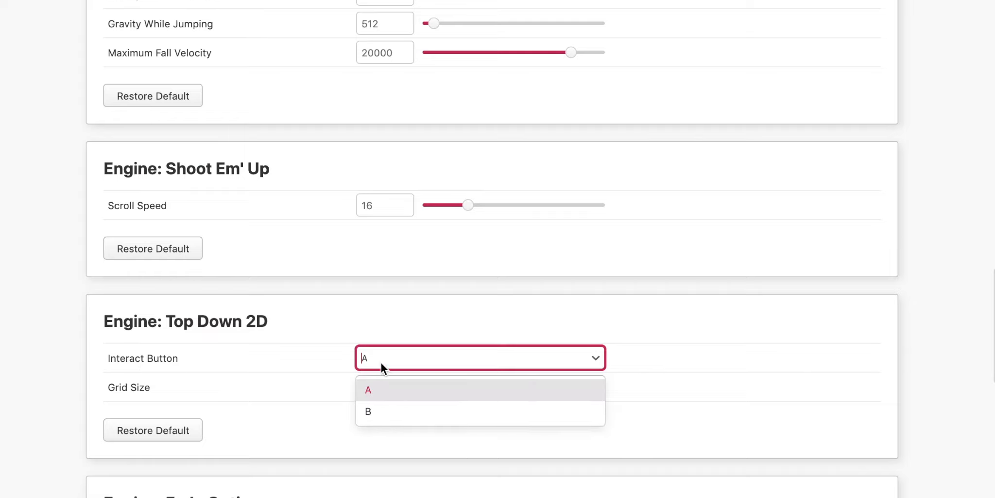
{"action": "left_click", "coordinate": [381, 362]}
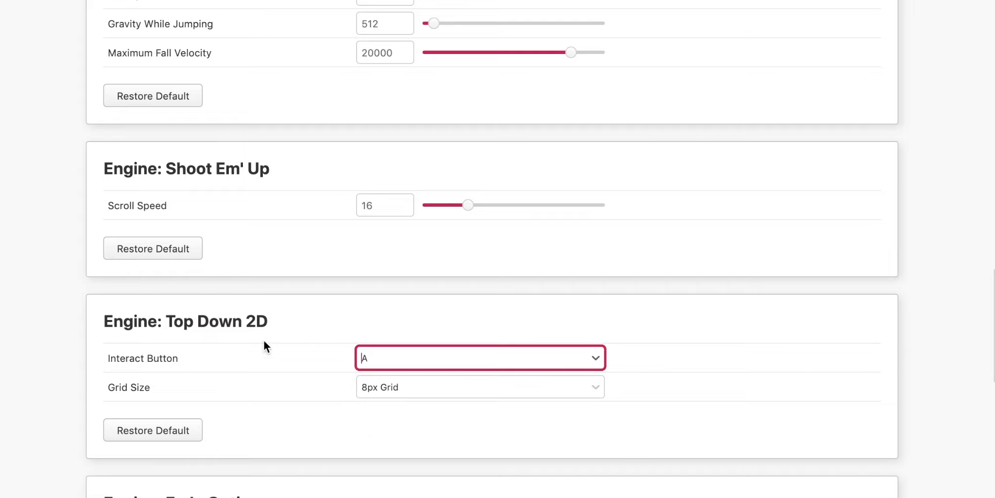
{"action": "left_click_drag", "start_coordinate": [468, 205], "coordinate": [451, 218]}
{"action": "scroll", "coordinate": [396, 379], "scroll_direction": "down", "scroll_amount": 15}
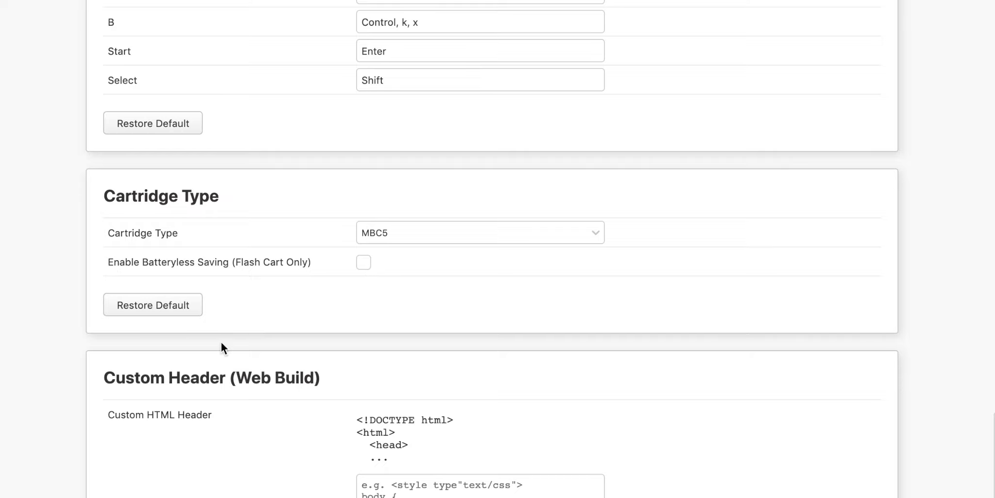
{"action": "scroll", "coordinate": [222, 344], "scroll_direction": "down", "scroll_amount": 6}
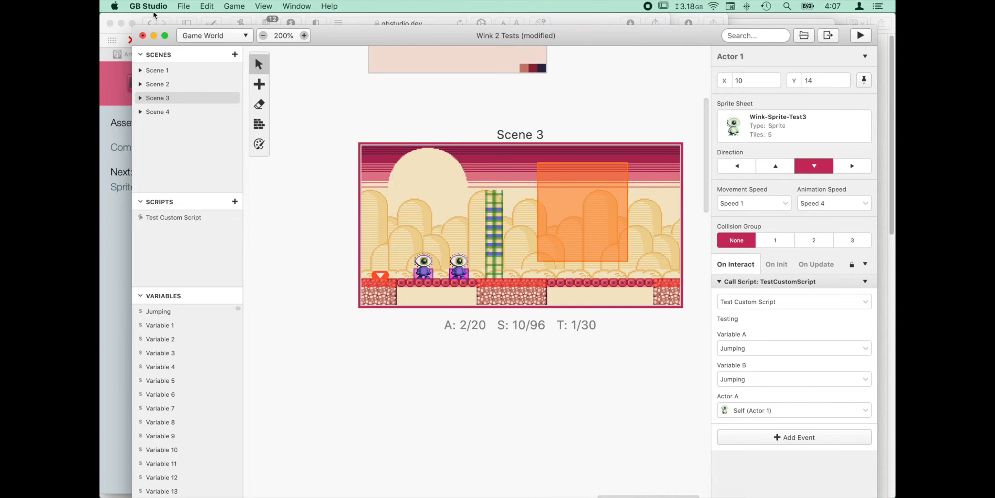
- Open the application preferences and check the default image editor and default music editor choices
{"action": "left_click", "coordinate": [146, 6]}
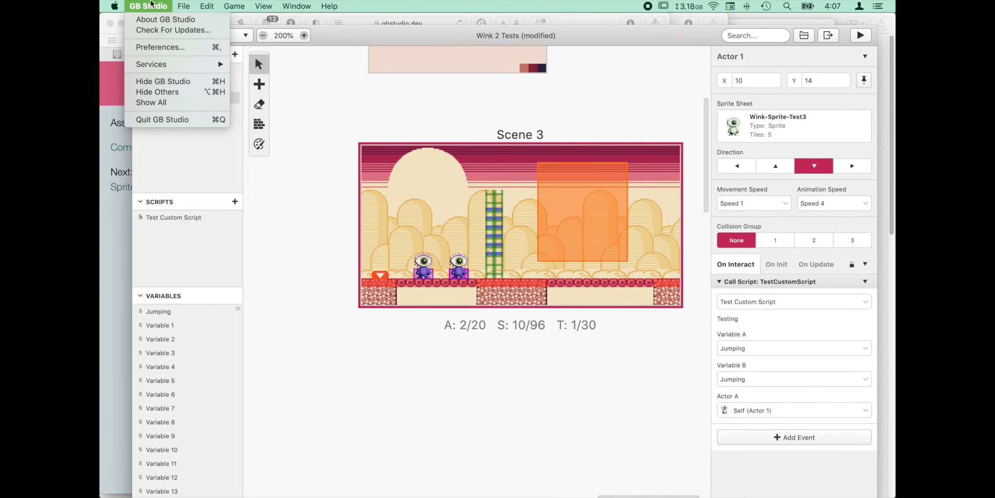
{"action": "left_click", "coordinate": [167, 49]}
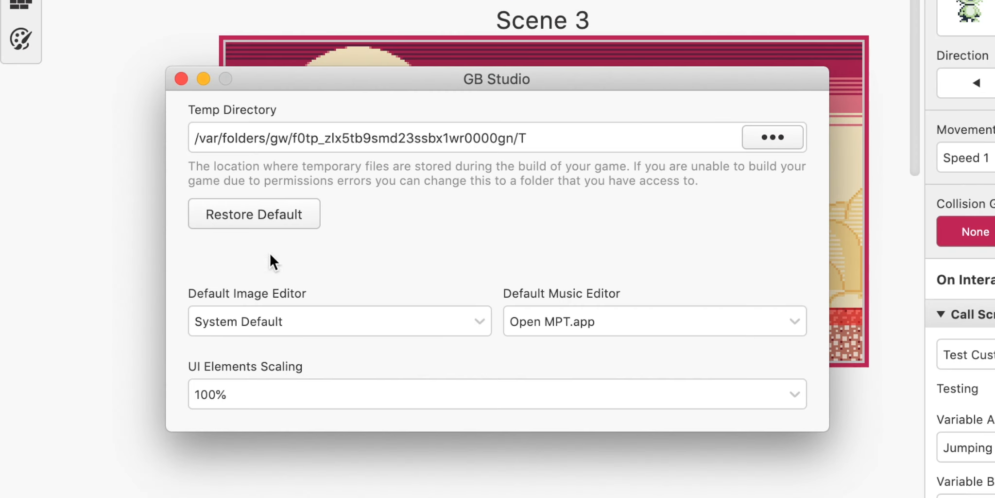
{"action": "left_click", "coordinate": [321, 311]}
{"action": "left_click", "coordinate": [321, 311]}
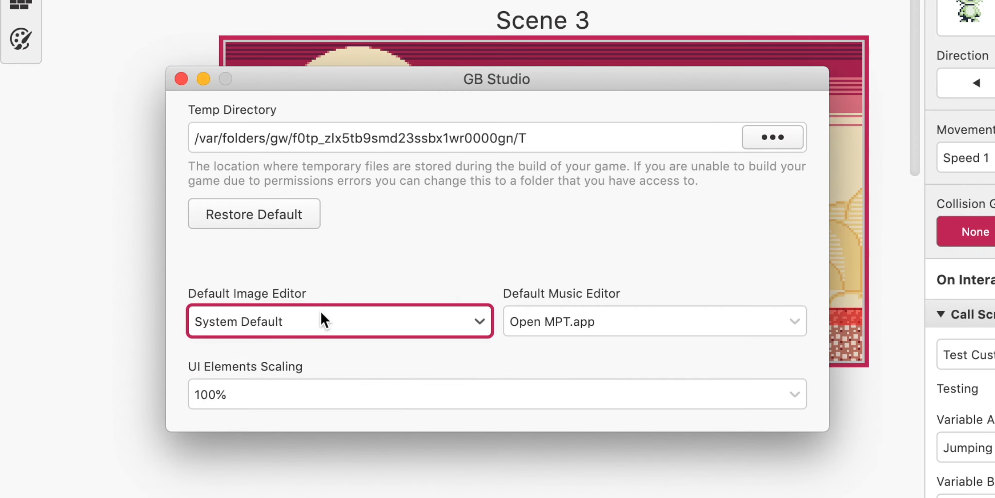
{"action": "left_click", "coordinate": [602, 310]}
{"action": "left_click", "coordinate": [603, 311]}
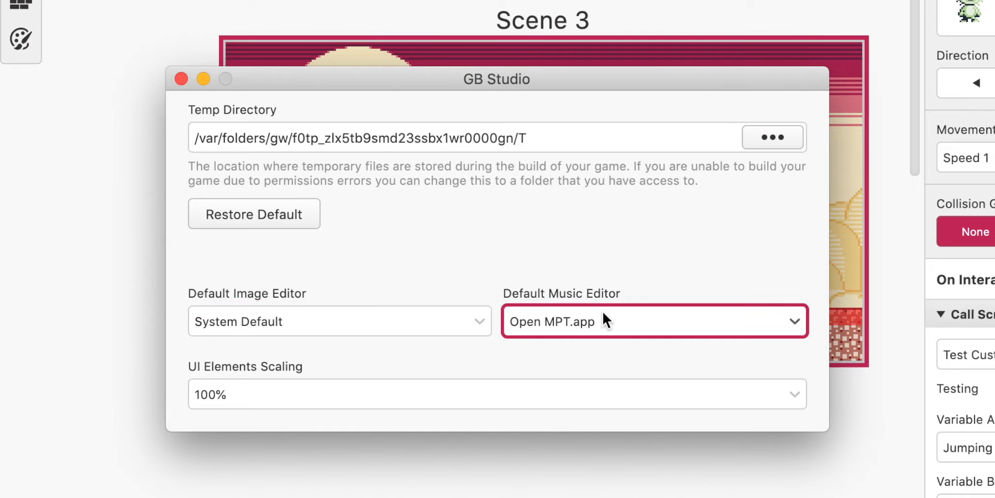
- Set the UI elements scaling to 50% and return to the project window
{"action": "left_click", "coordinate": [285, 387]}
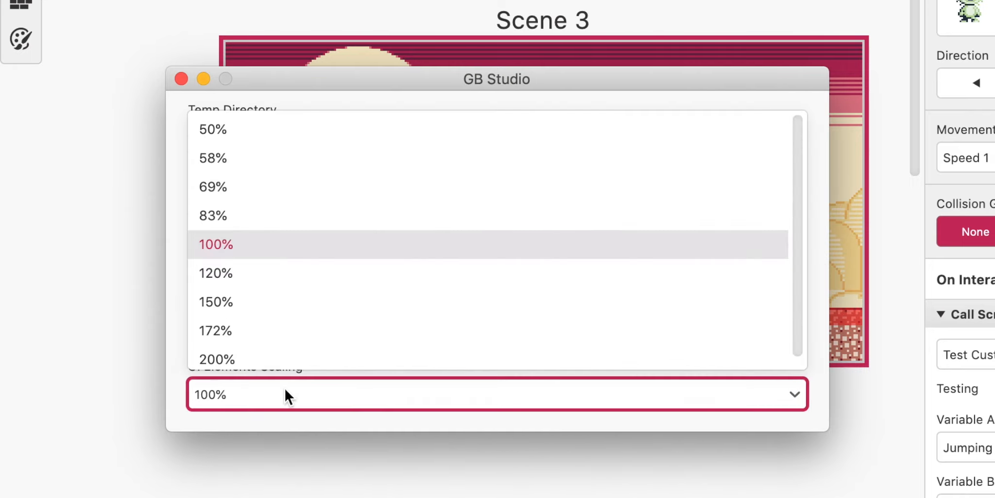
{"action": "left_click", "coordinate": [279, 130]}
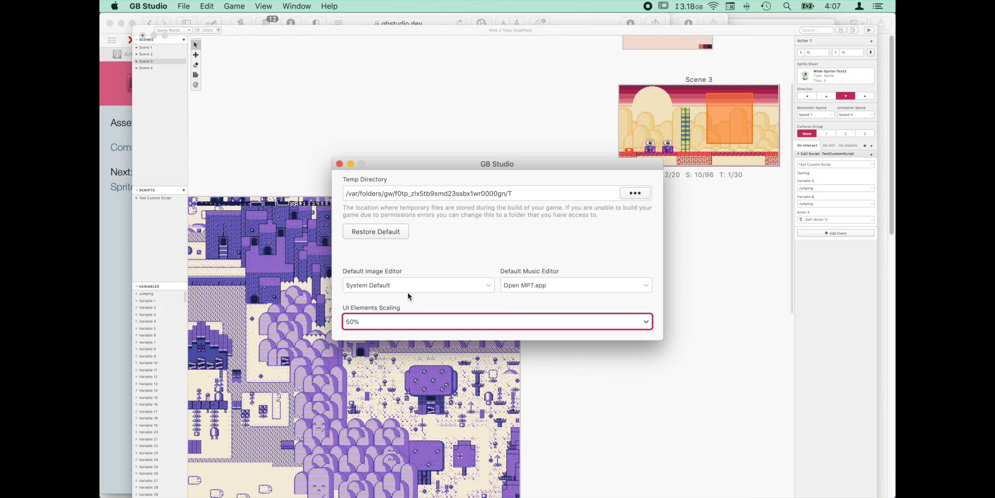
{"action": "left_click", "coordinate": [185, 31]}
{"action": "left_click", "coordinate": [248, 94]}
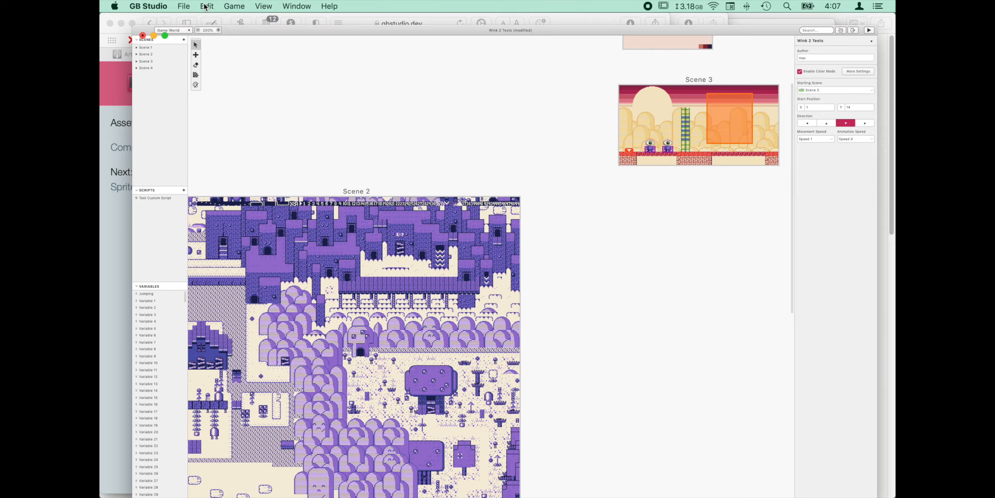
- Set the UI elements scaling to 150% in the preferences and reposition the project window
{"action": "key", "text": "super+comma"}
{"action": "left_click", "coordinate": [362, 321]}
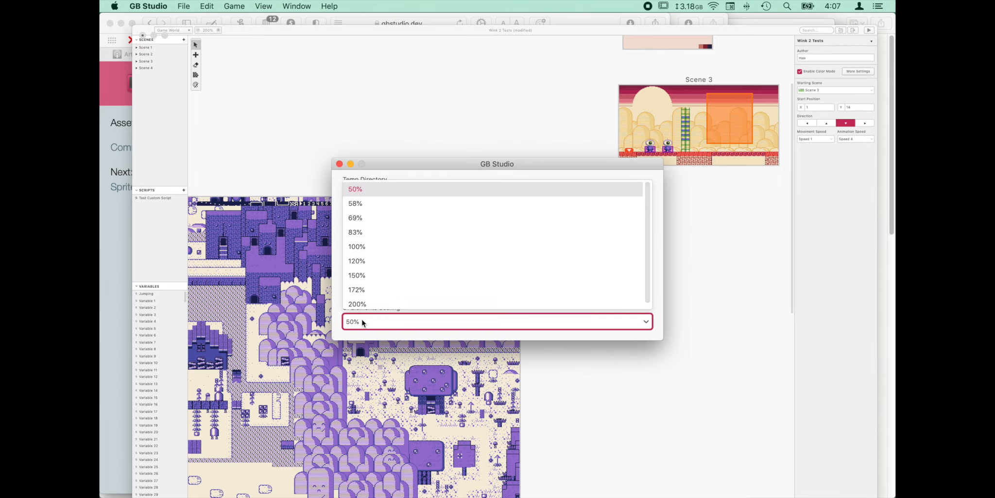
{"action": "left_click", "coordinate": [374, 275]}
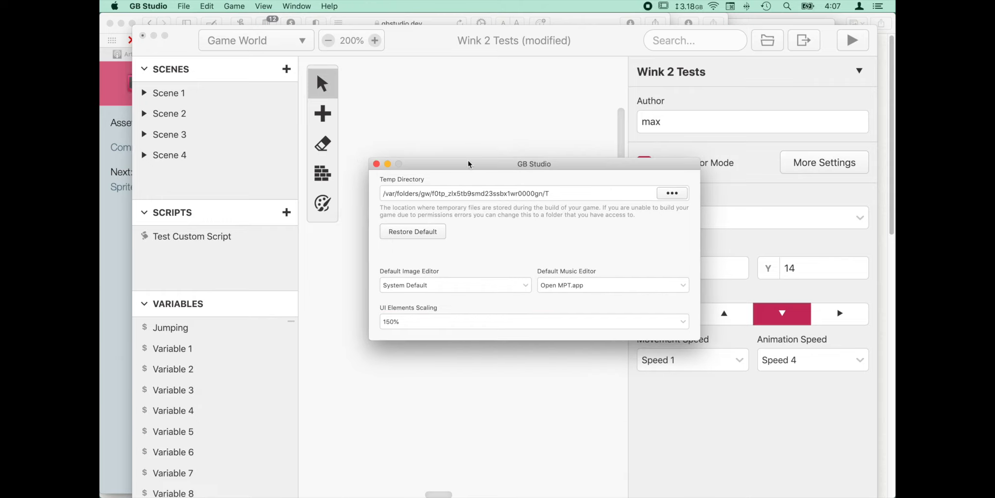
{"action": "mouse_move", "coordinate": [474, 41]}
{"action": "left_mouse_down"}
{"action": "mouse_move", "coordinate": [453, 29]}
{"action": "mouse_move", "coordinate": [460, 34]}
{"action": "left_mouse_up"}
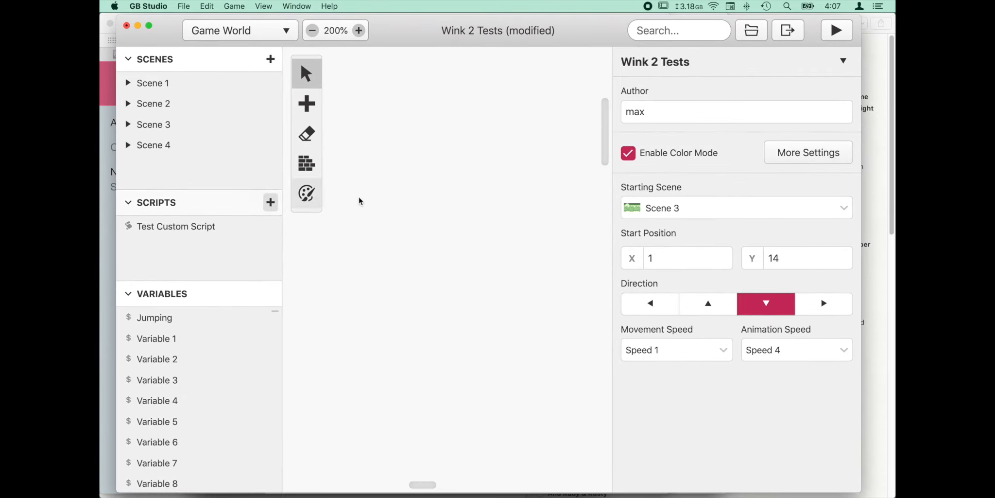
{"action": "left_click_drag", "start_coordinate": [289, 45], "coordinate": [286, 43]}
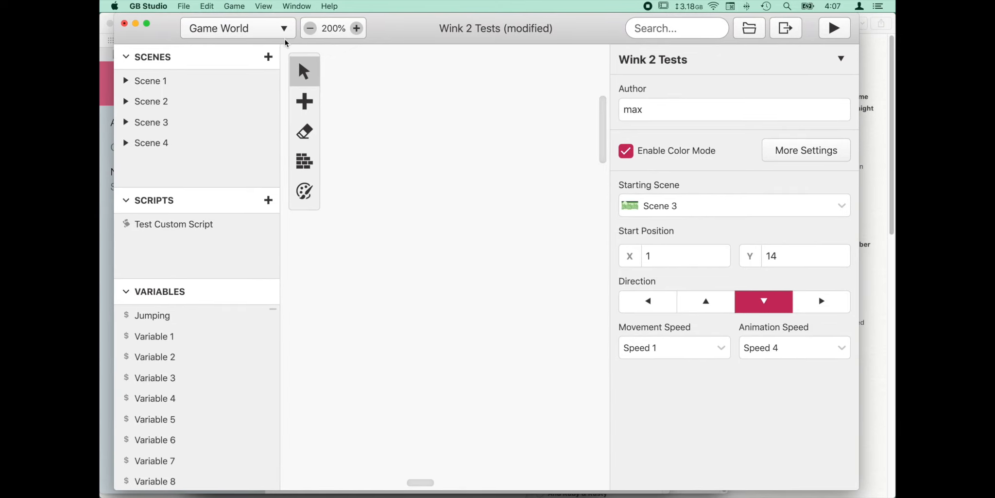
- Set the UI elements scaling to 200% in the preferences and maximize the project window
{"action": "key", "text": "super+comma"}
{"action": "left_click", "coordinate": [474, 327]}
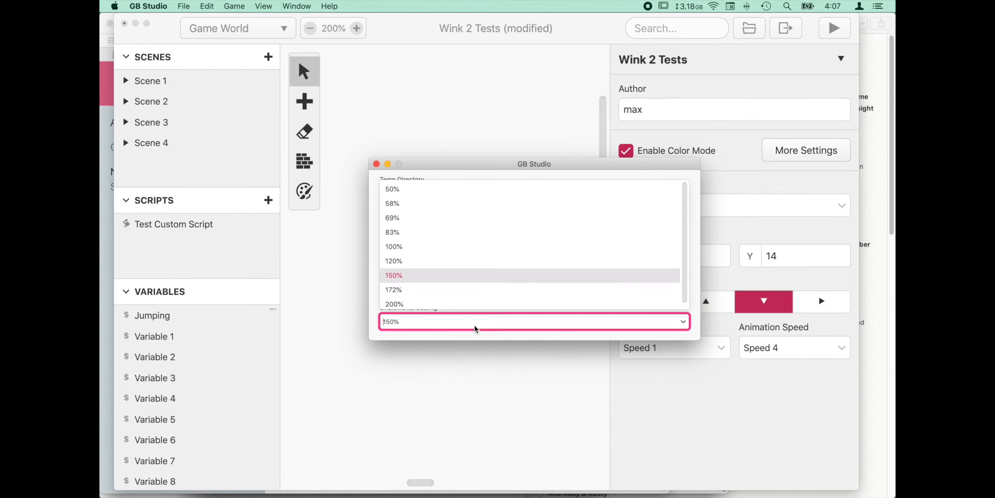
{"action": "left_click", "coordinate": [456, 304]}
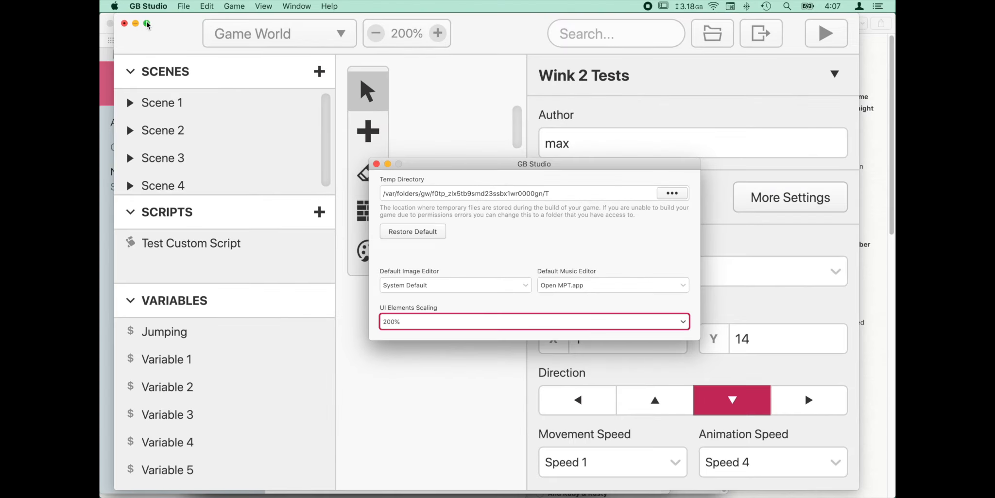
{"action": "left_click", "coordinate": [145, 22]}
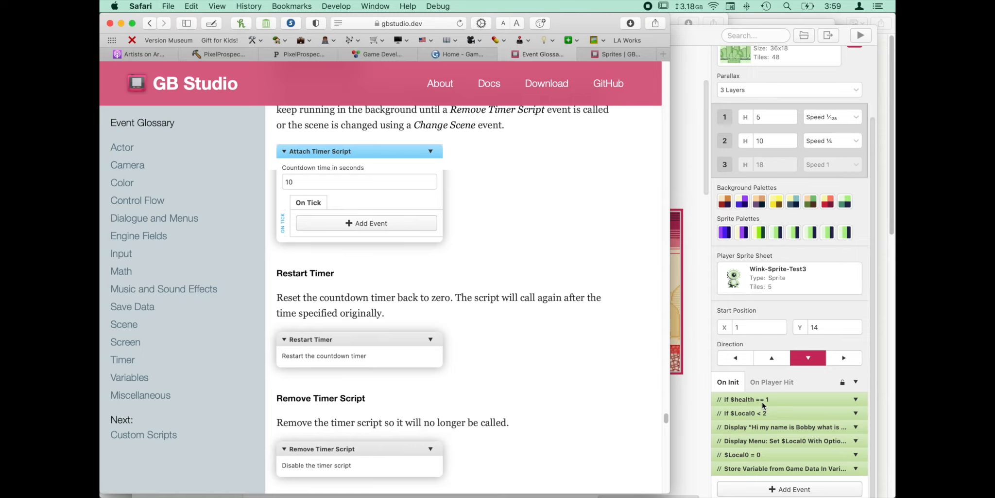
- Add an Attach Timer Script event to Scene 3's On Init script and lower its countdown to 0.09 seconds
{"action": "left_click", "coordinate": [752, 488]}
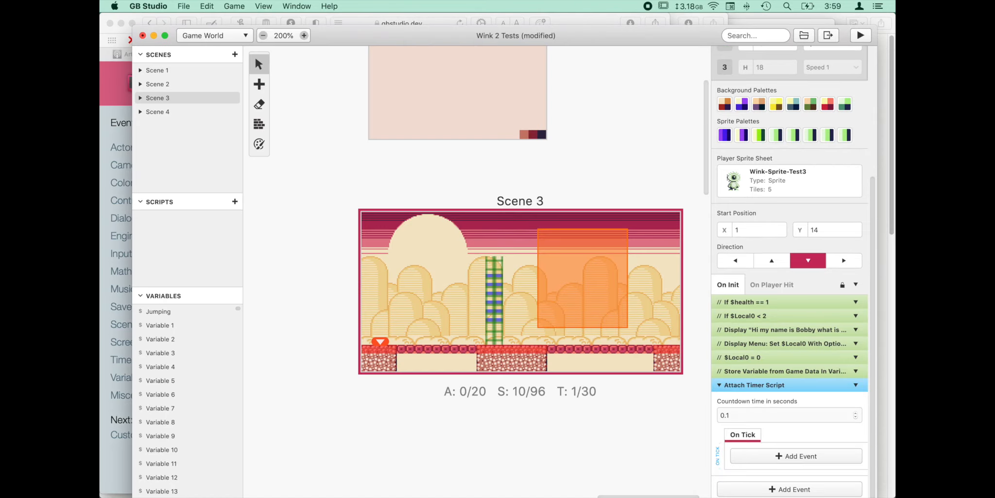
{"action": "left_click", "coordinate": [845, 414]}
{"action": "type", "text": "0.1"}
{"action": "left_click", "coordinate": [856, 418]}
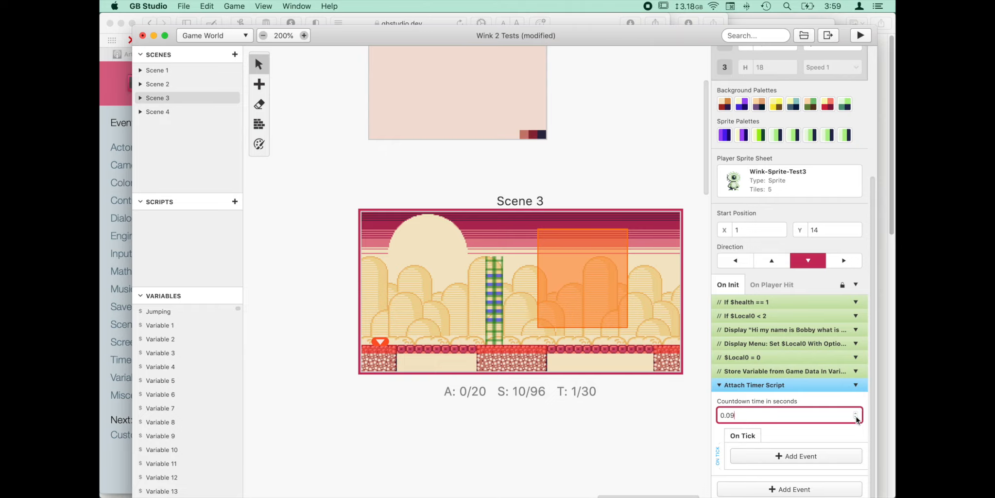
- Set the timer script's countdown to 10 seconds and increase it by one increment to 10.01
{"action": "key", "text": "BackSpace"}
{"action": "type", "text": "1"}
{"action": "key", "text": "Tab"}
{"action": "left_click", "coordinate": [791, 415]}
{"action": "key", "text": "super+a"}
{"action": "type", "text": "10"}
{"action": "key", "text": "Tab"}
{"action": "left_click", "coordinate": [856, 412]}
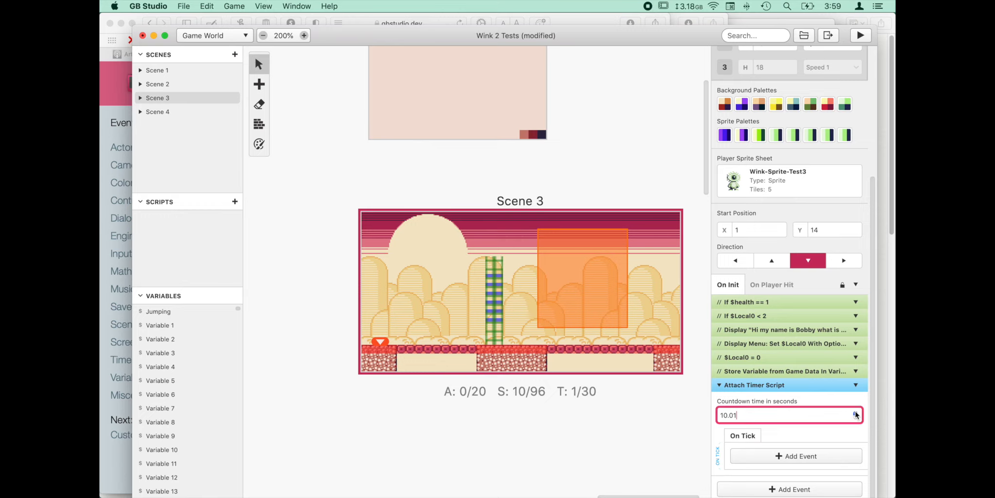
- Set the countdown time of the Attach Timer Script event to 60 seconds
{"action": "key", "text": "super+Tab"}
{"action": "scroll", "coordinate": [453, 188], "scroll_direction": "down", "scroll_amount": 2}
{"action": "left_click", "coordinate": [741, 430]}
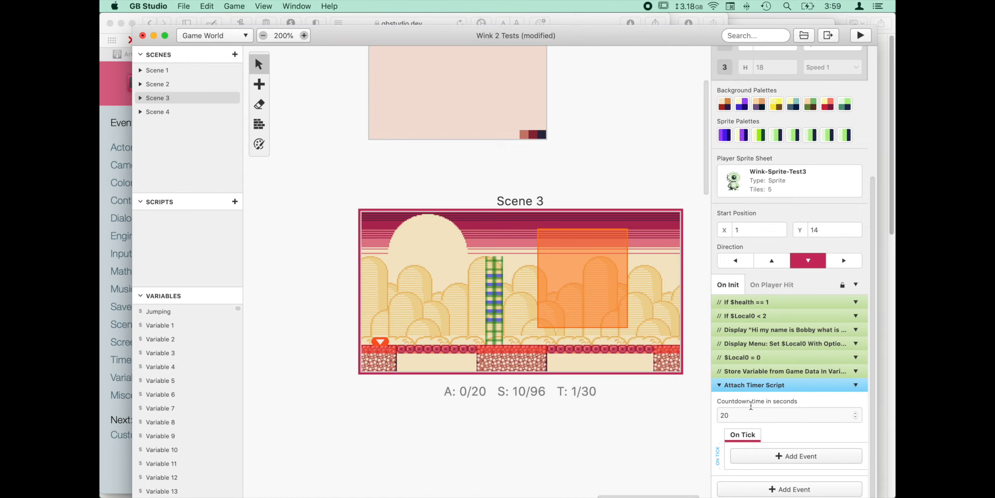
{"action": "left_click", "coordinate": [751, 412]}
{"action": "key", "text": "super+a"}
{"action": "type", "text": "60"}
{"action": "key", "text": "Tab"}
{"action": "left_click", "coordinate": [764, 412]}
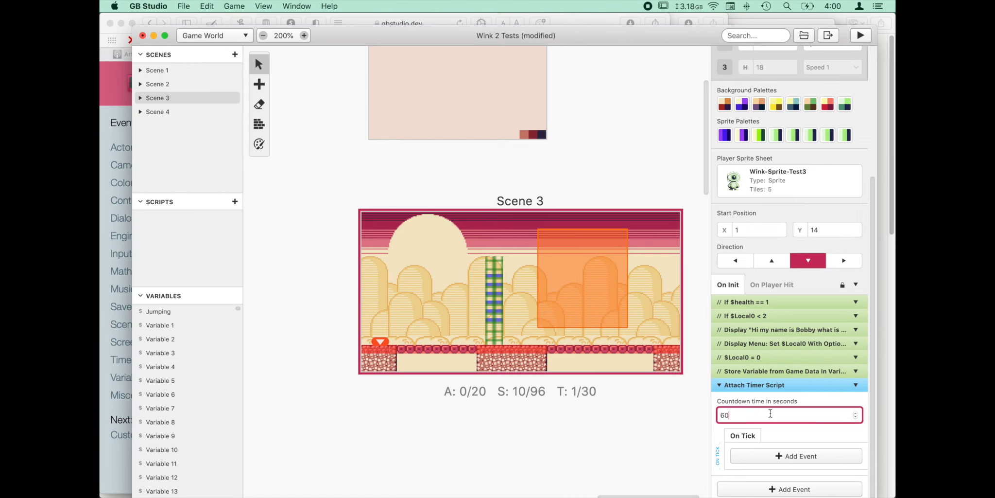
{"action": "key", "text": "Tab"}
{"action": "left_click", "coordinate": [808, 413]}
{"action": "key", "text": "super+a"}
{"action": "left_click", "coordinate": [740, 437]}
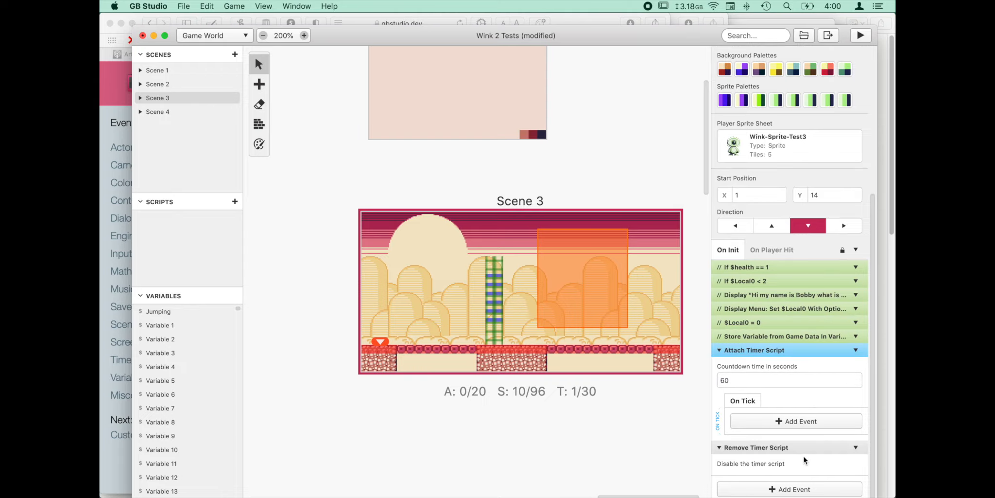
- Delete the Remove Timer Script and Attach Timer Script events from Scene 3's On Init script
{"action": "left_click", "coordinate": [856, 447]}
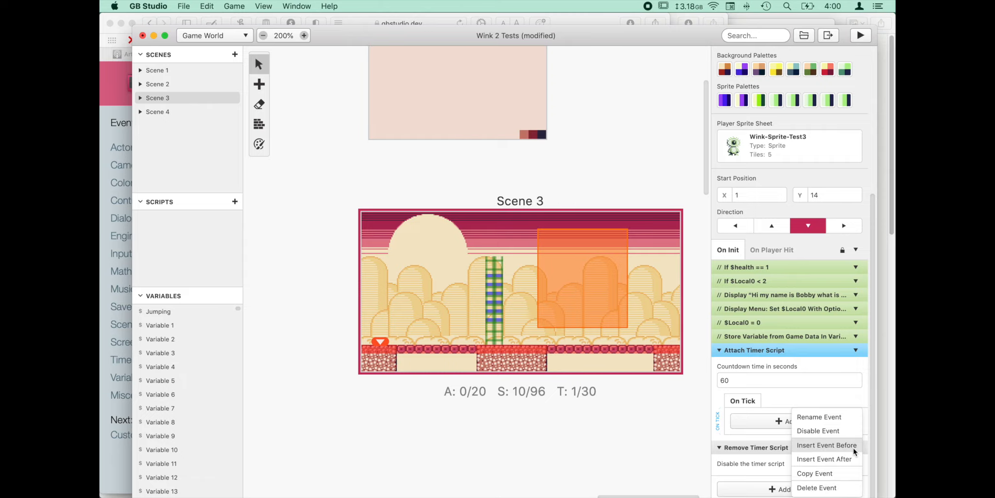
{"action": "left_click", "coordinate": [831, 487]}
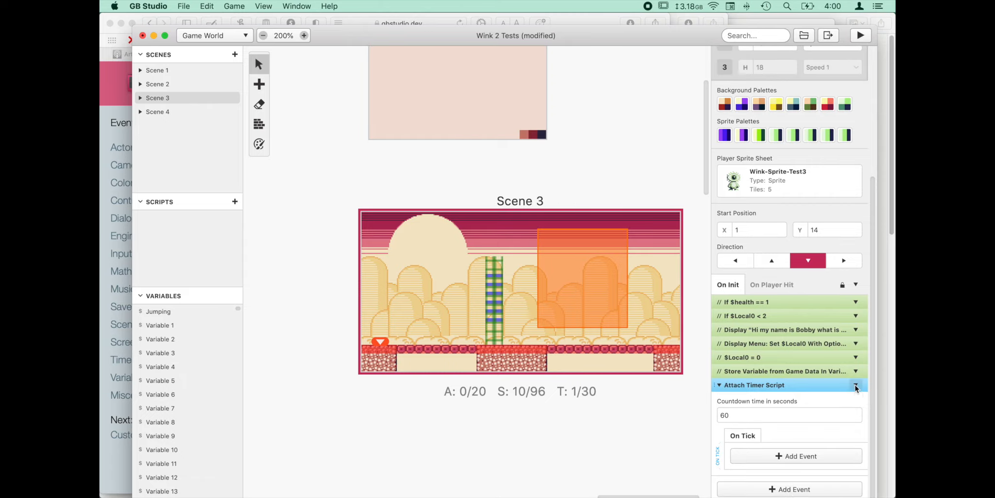
{"action": "left_click", "coordinate": [856, 385]}
{"action": "left_click", "coordinate": [813, 472]}
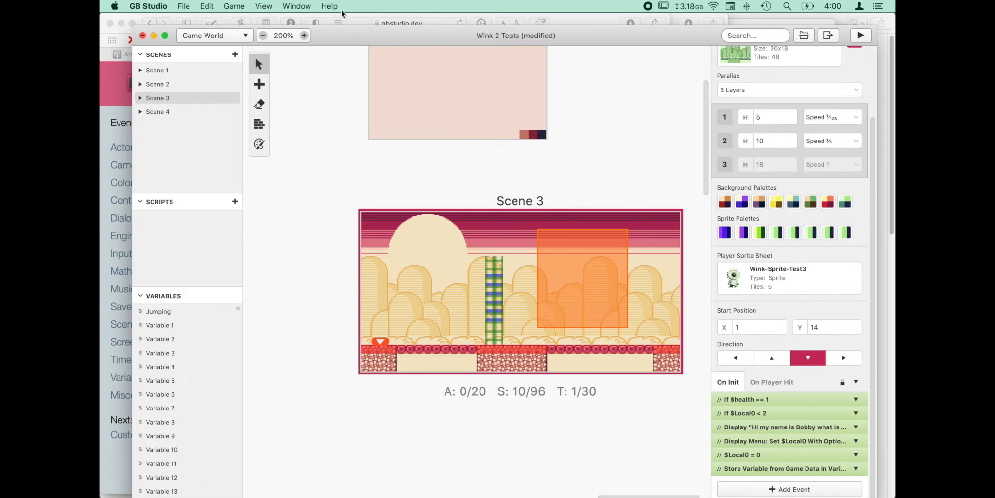